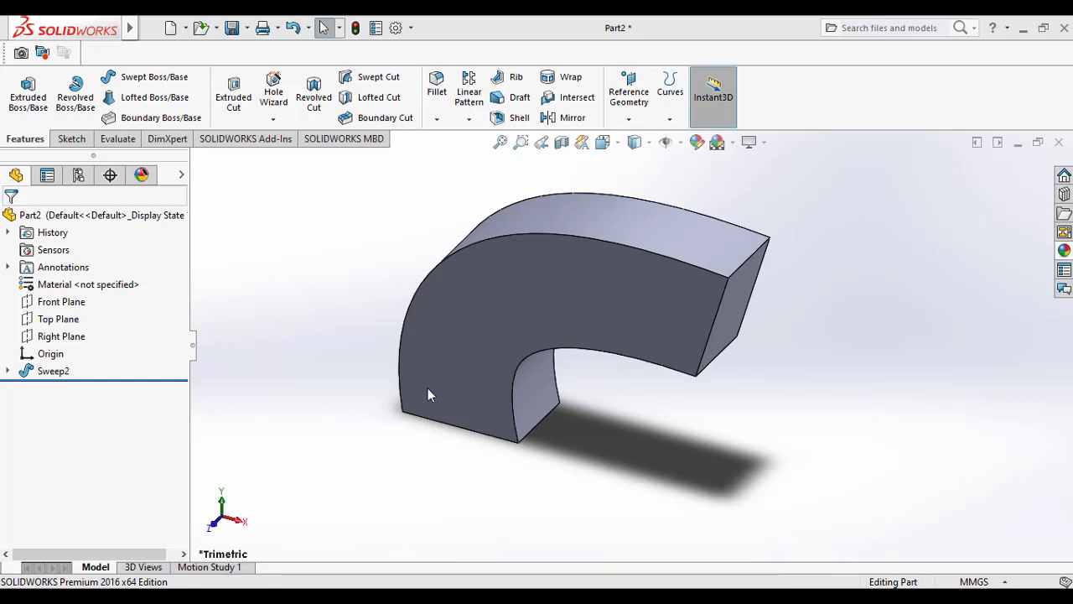
- Sketch a 30 mm-radius circle at the origin on the sweep's end face, viewed normal to it
mouse_move(678, 266)
middle_mouse_down()
mouse_move(537, 249)
mouse_move(642, 240)
mouse_move(607, 232)
mouse_move(718, 235)
mouse_move(585, 285)
mouse_move(546, 424)
middle_mouse_up()
right_click(474, 379)
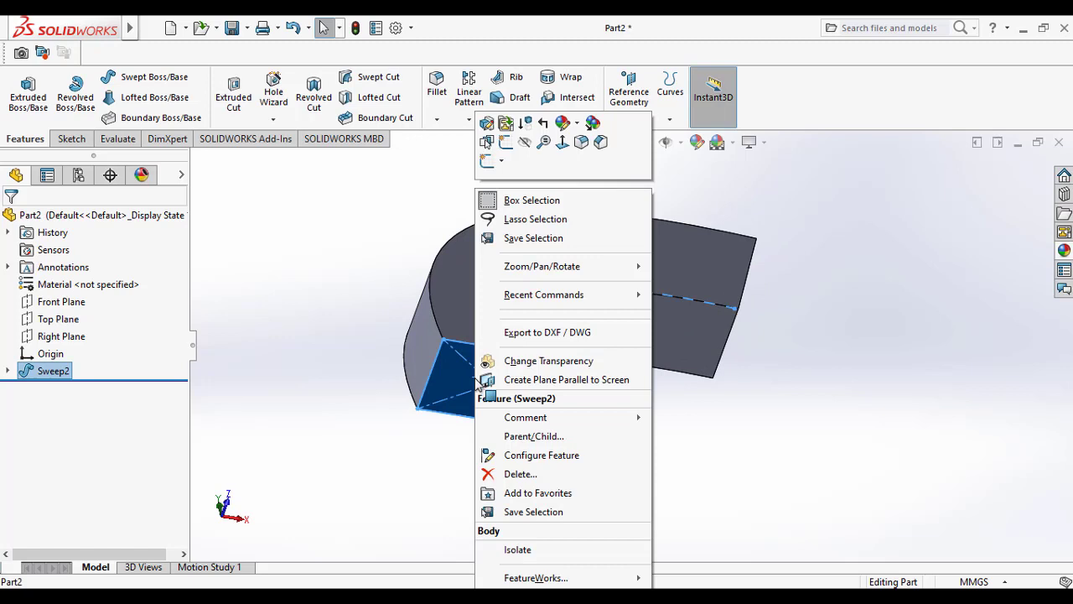
left_click(563, 147)
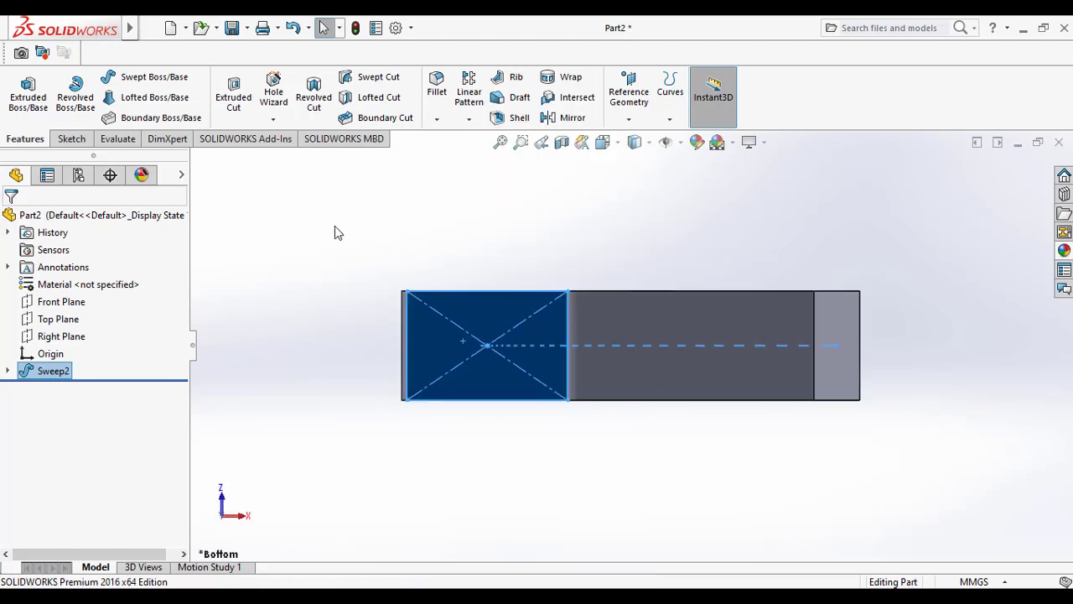
left_click(70, 140)
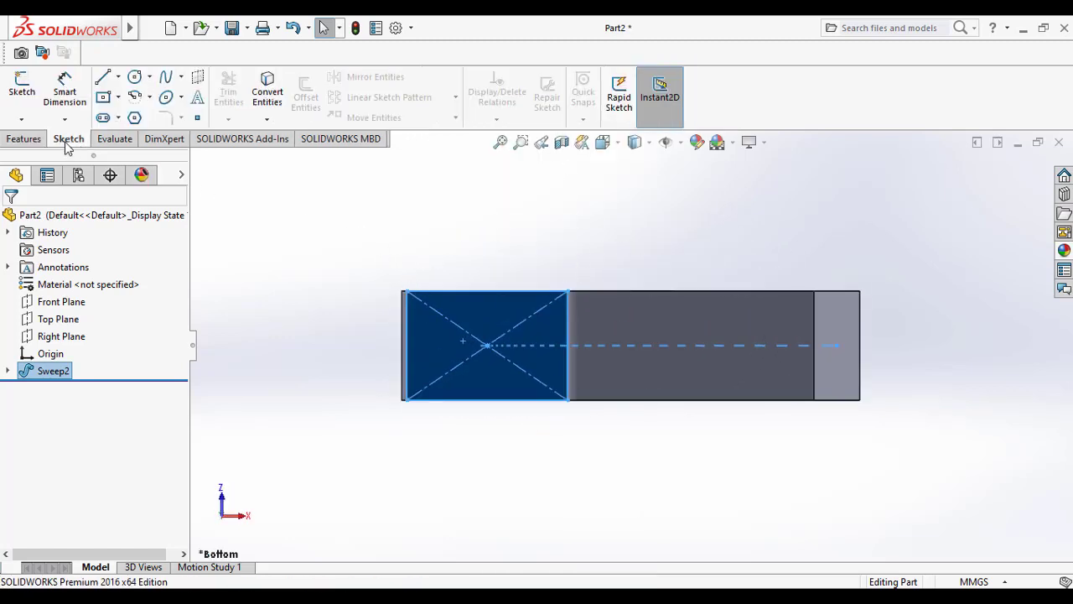
left_click(136, 76)
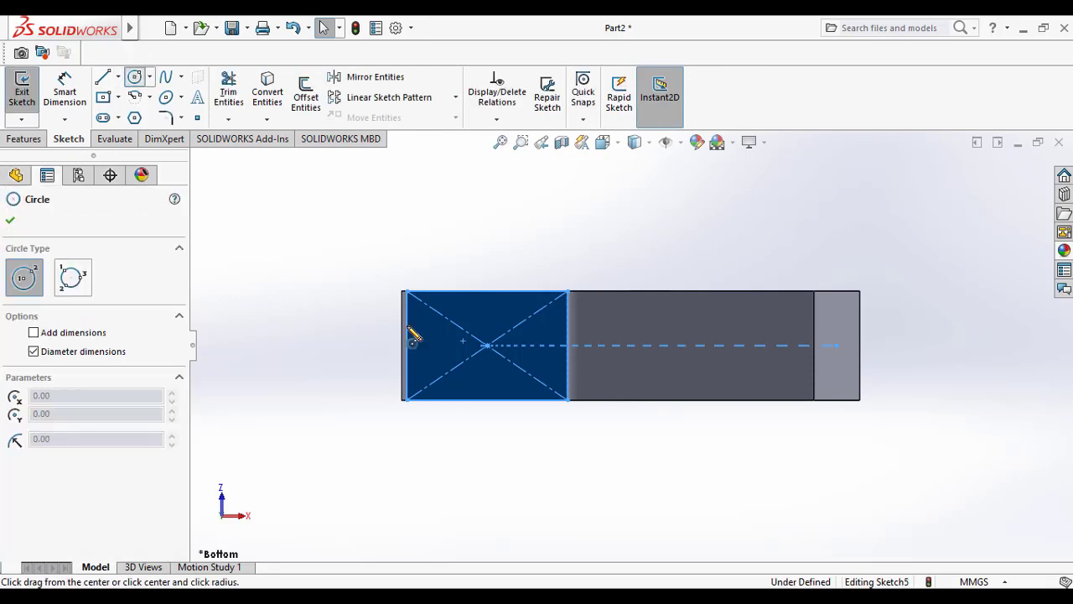
left_click(487, 345)
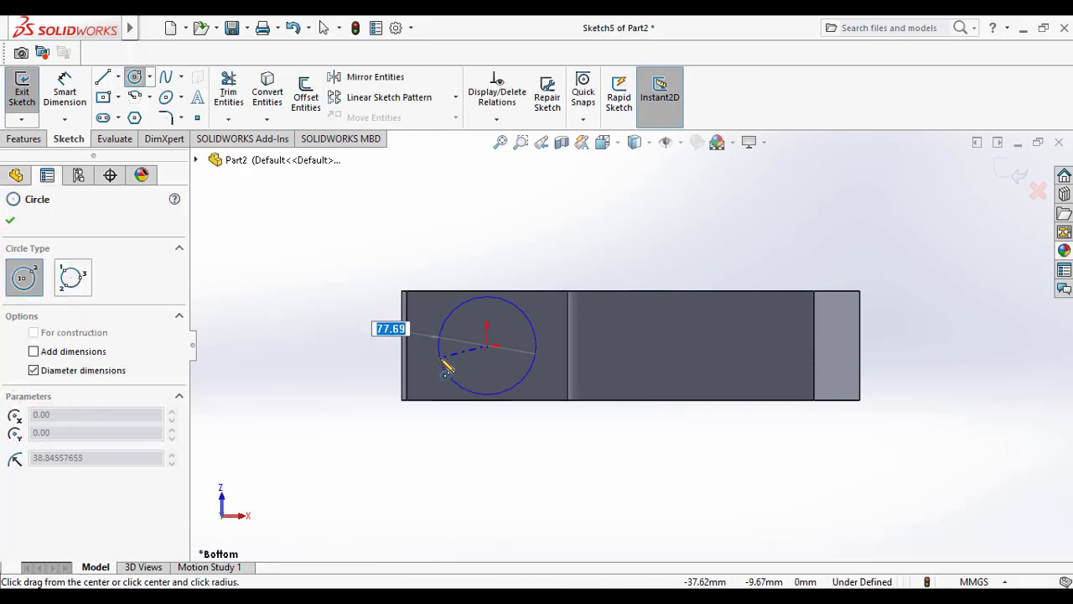
left_click(455, 362)
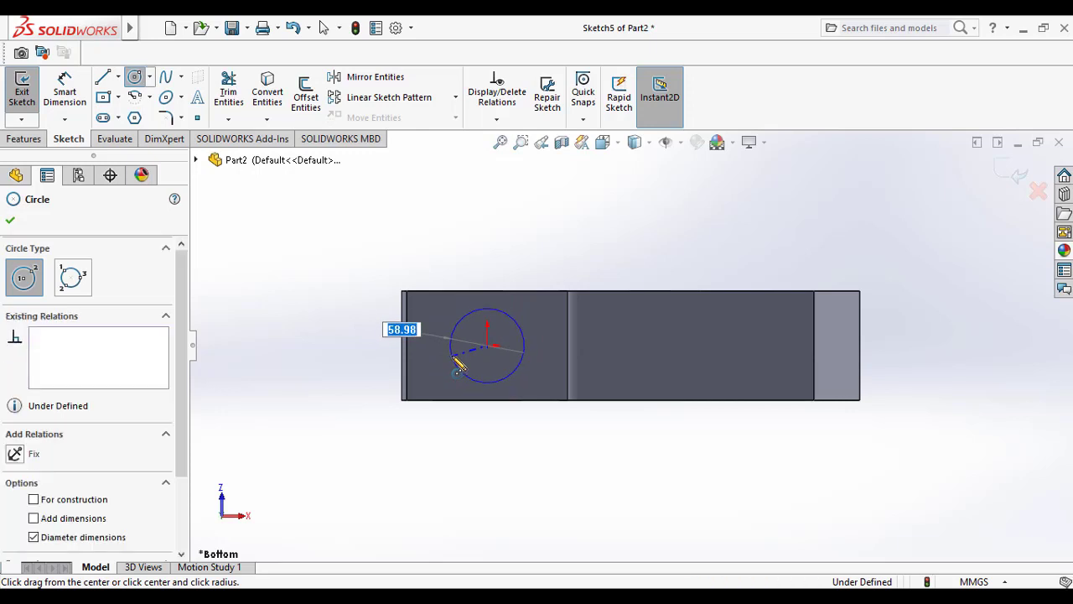
scroll(101, 470, "down", 2)
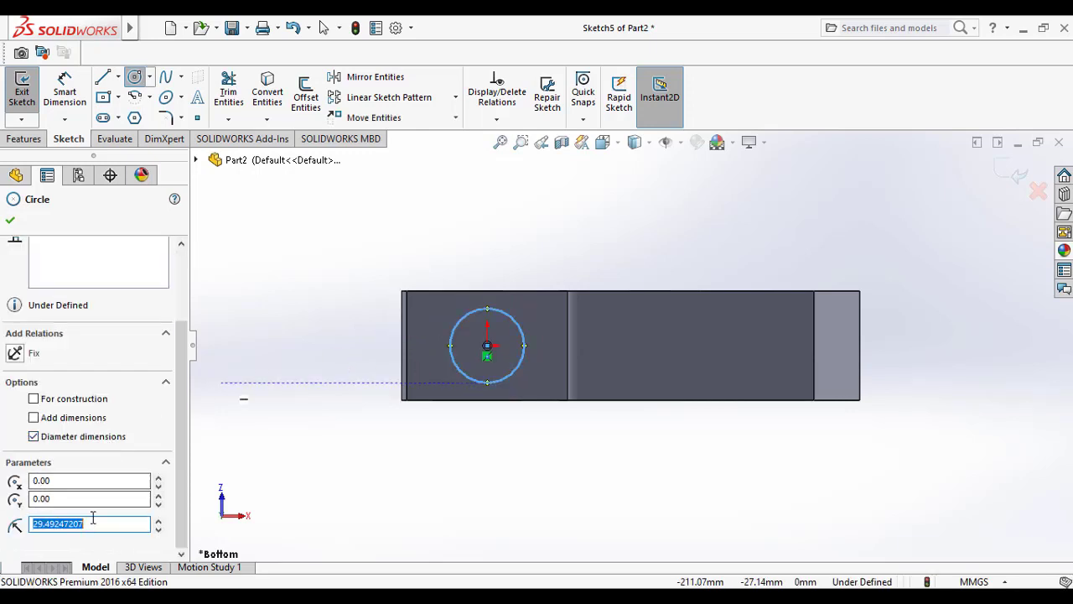
type("30")
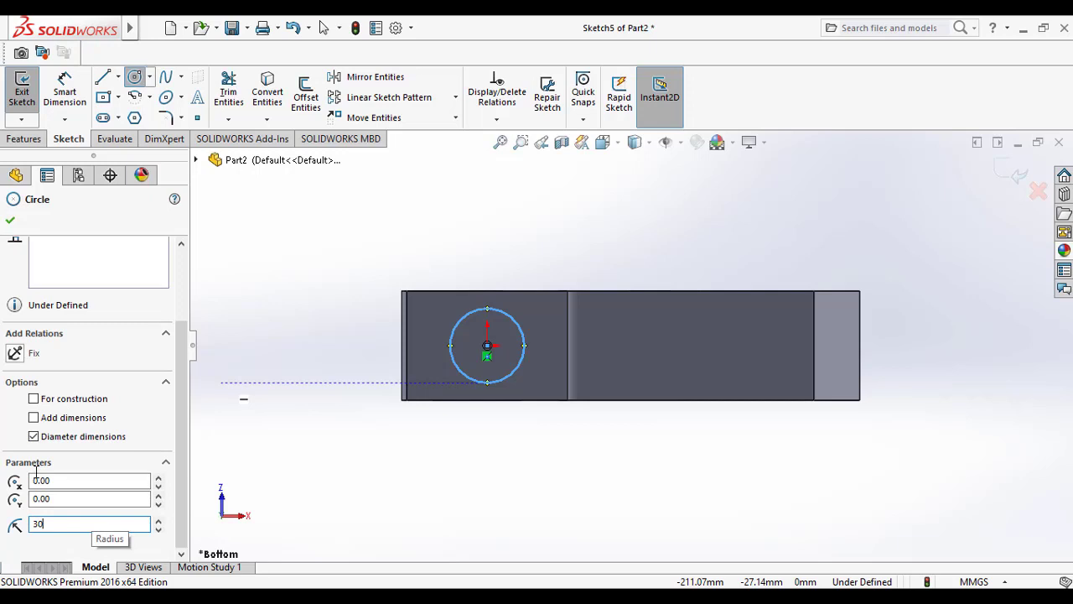
left_click(10, 219)
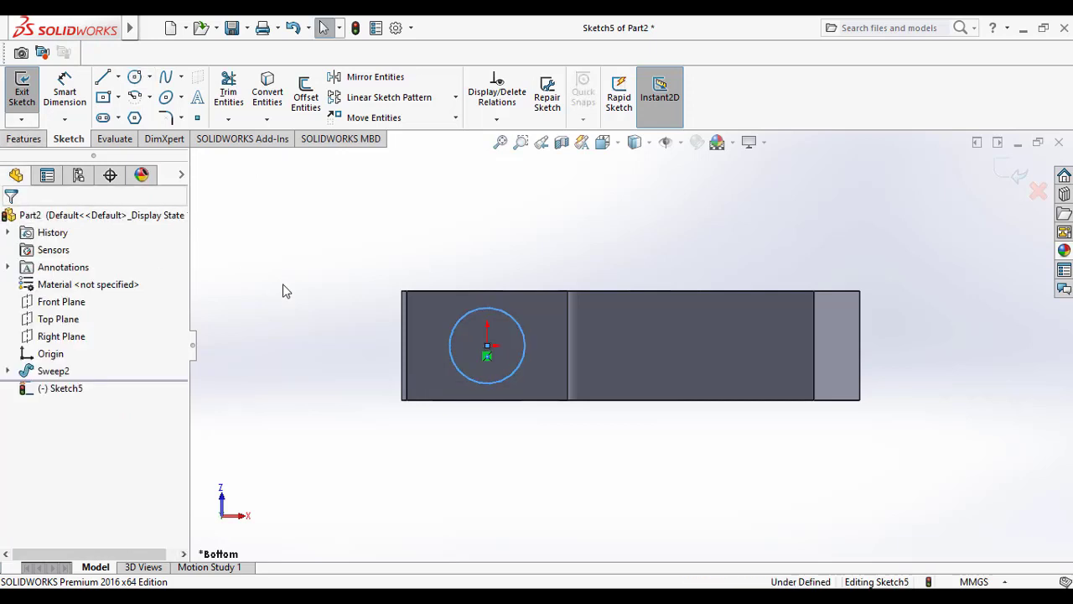
- Close the circle sketch and select the sweep's opposite end face
middle_click_drag(285, 290, 283, 294)
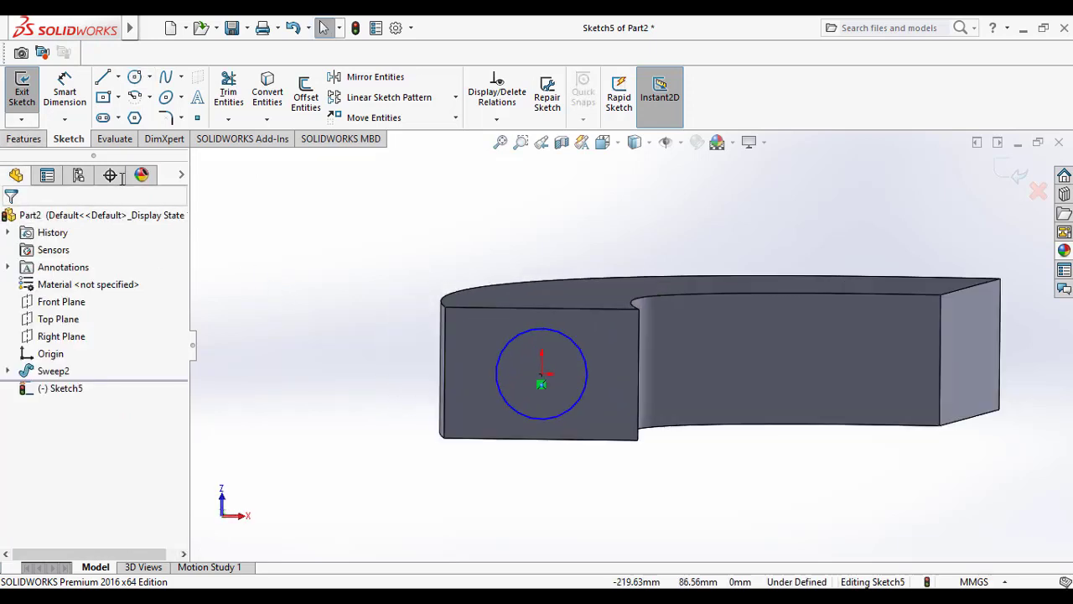
left_click(21, 88)
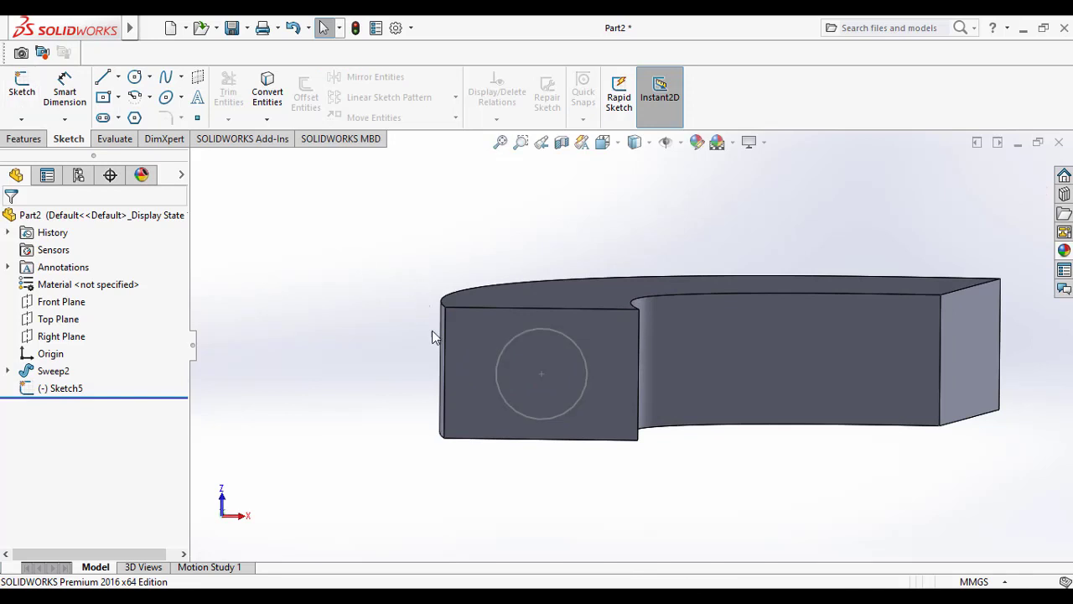
middle_click_drag(433, 336, 724, 362)
left_click(768, 355)
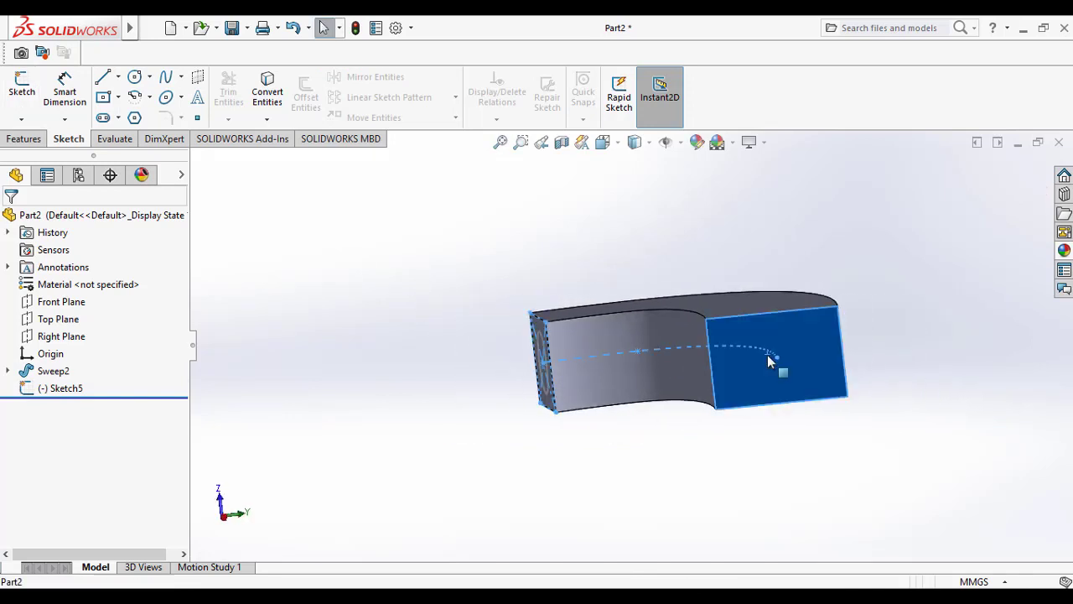
- Draw a centre rectangle at the path end on the opposite face, viewed normal to it, as Sketch6
right_click(767, 354)
left_click(817, 139)
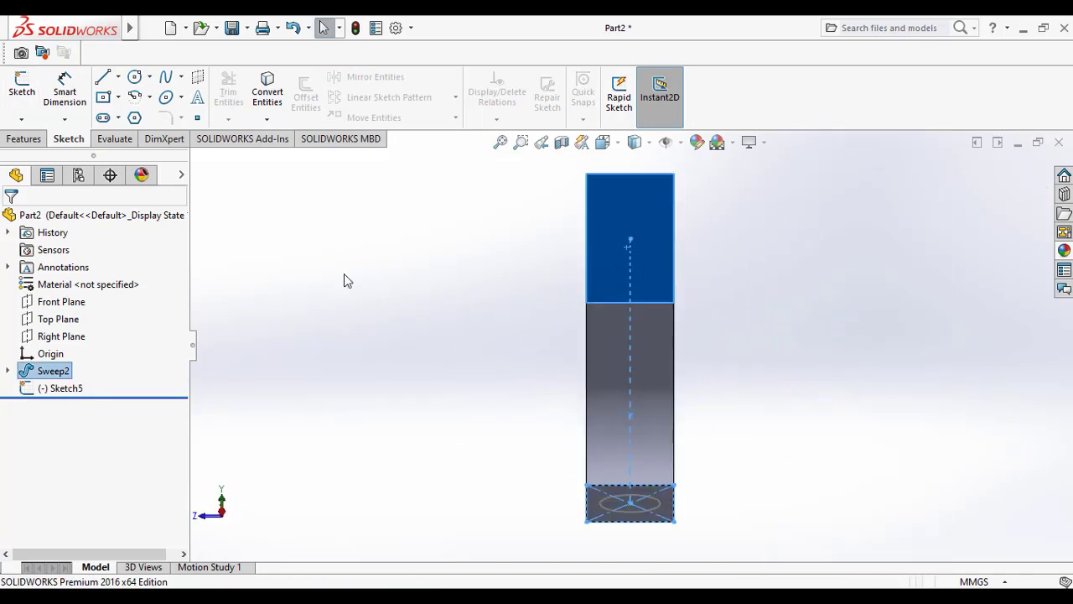
left_click(102, 99)
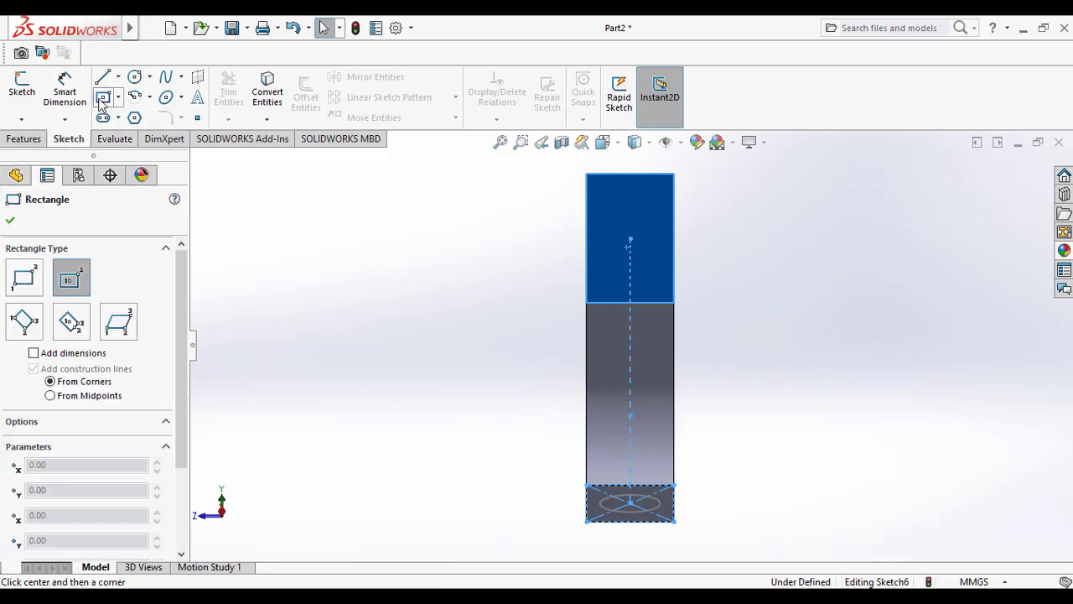
left_click(630, 238)
left_click(635, 250)
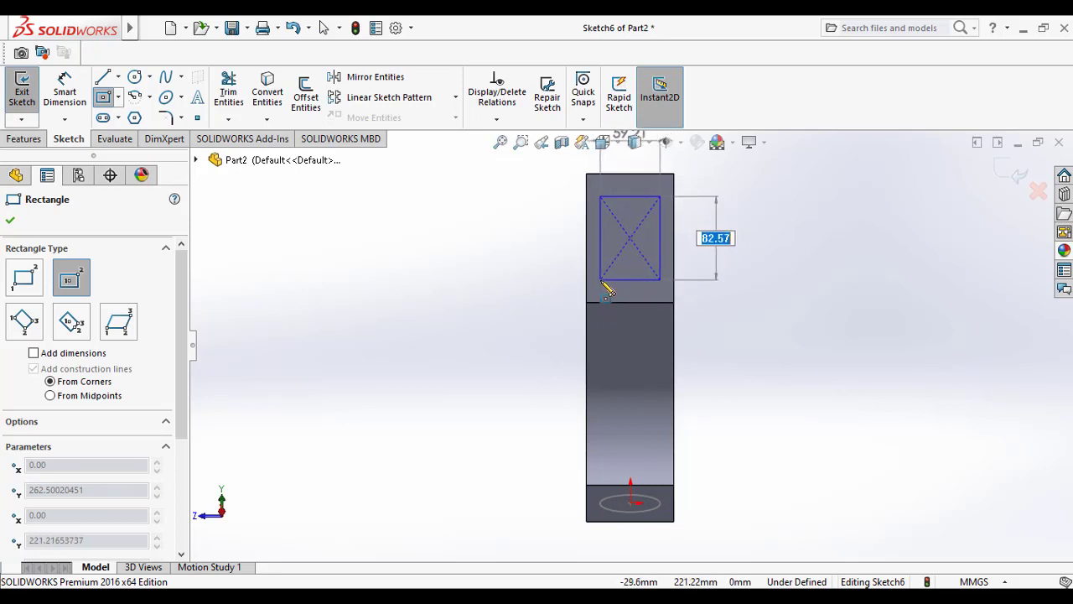
left_click(600, 280)
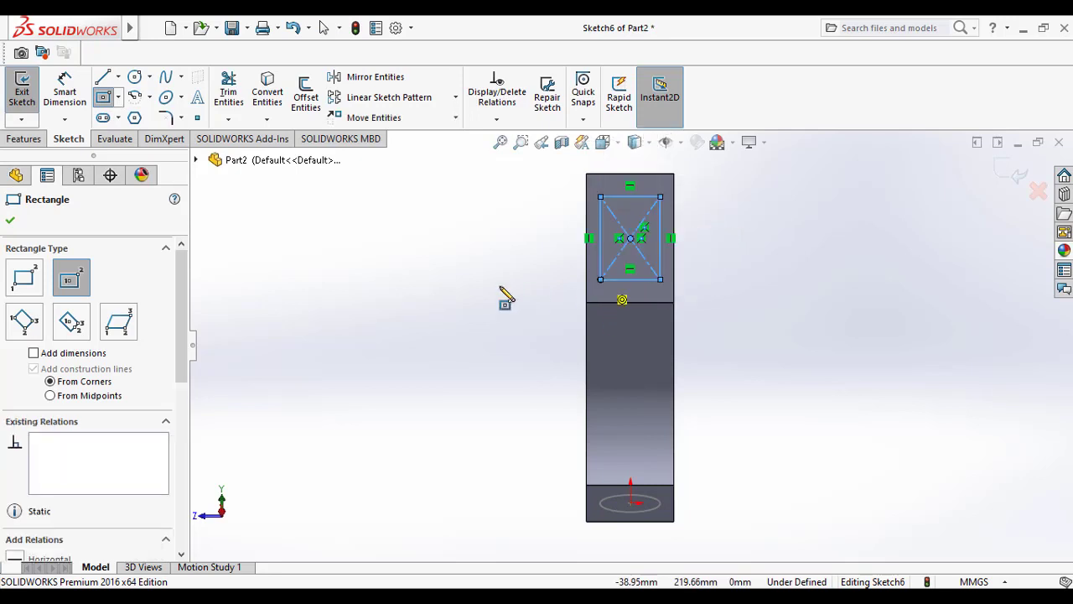
left_click(10, 224)
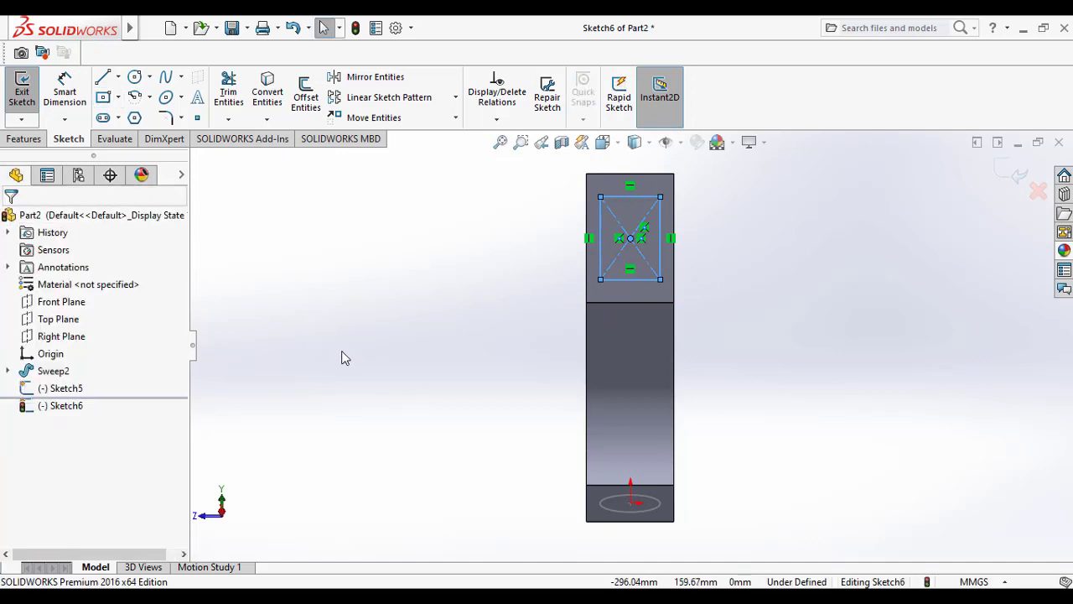
mouse_move(365, 351)
middle_mouse_down()
mouse_move(385, 342)
mouse_move(424, 362)
mouse_move(477, 362)
middle_mouse_up()
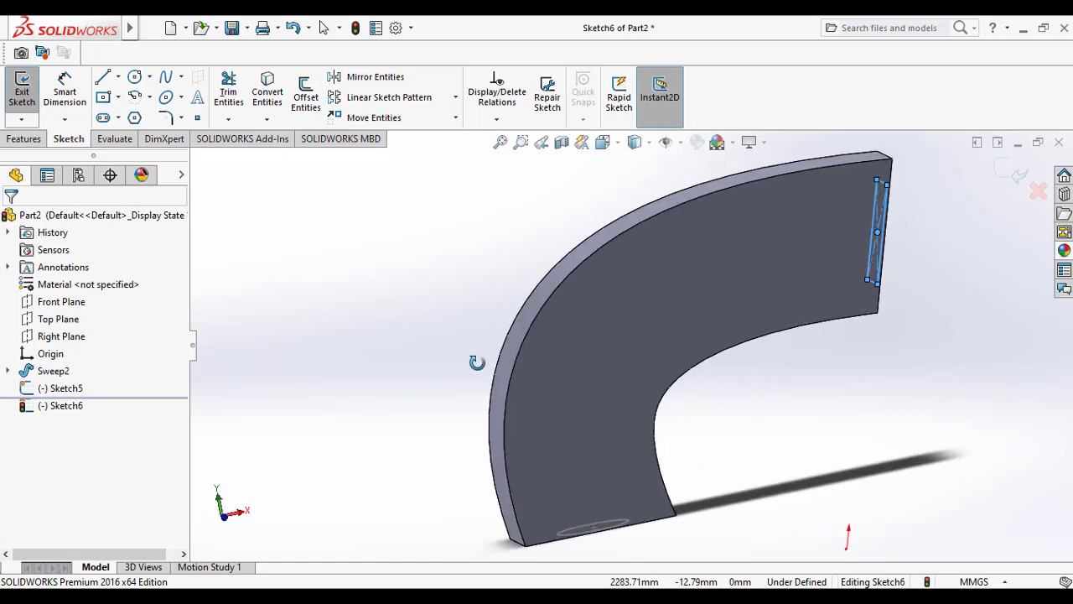
left_click(21, 94)
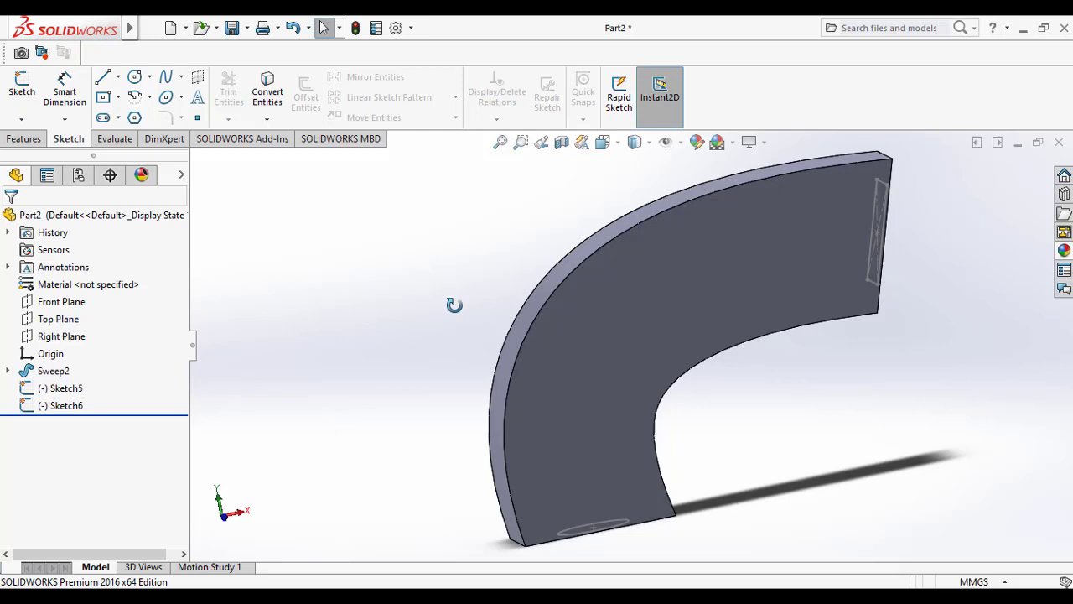
- Expand Sweep2 in the feature tree and highlight its curved path, Sketch2
mouse_move(455, 305)
middle_mouse_down()
mouse_move(452, 175)
mouse_move(360, 262)
mouse_move(407, 276)
mouse_move(361, 290)
middle_mouse_up()
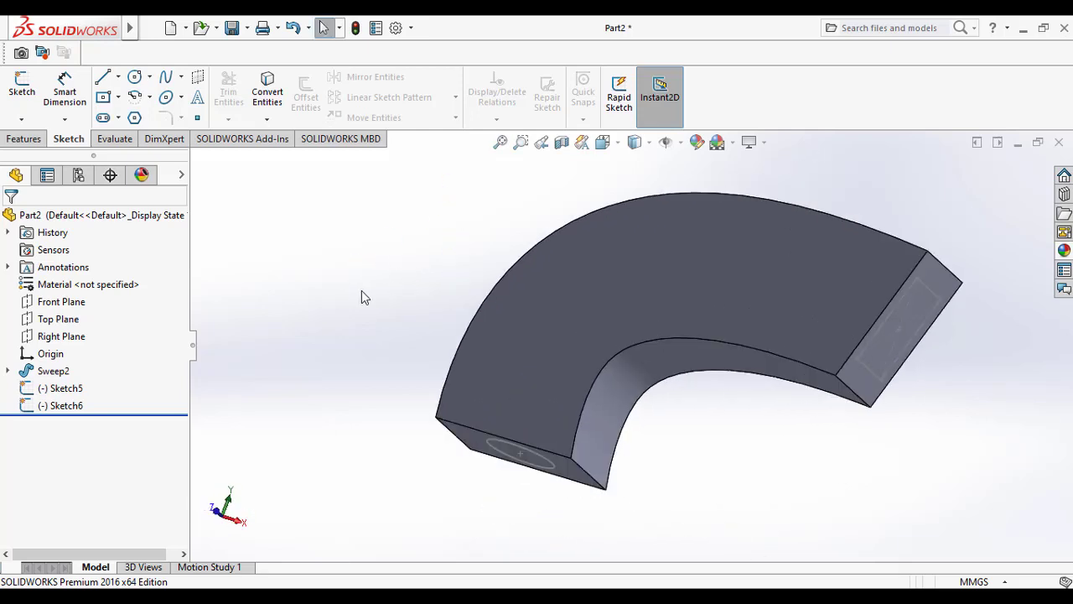
left_click(8, 371)
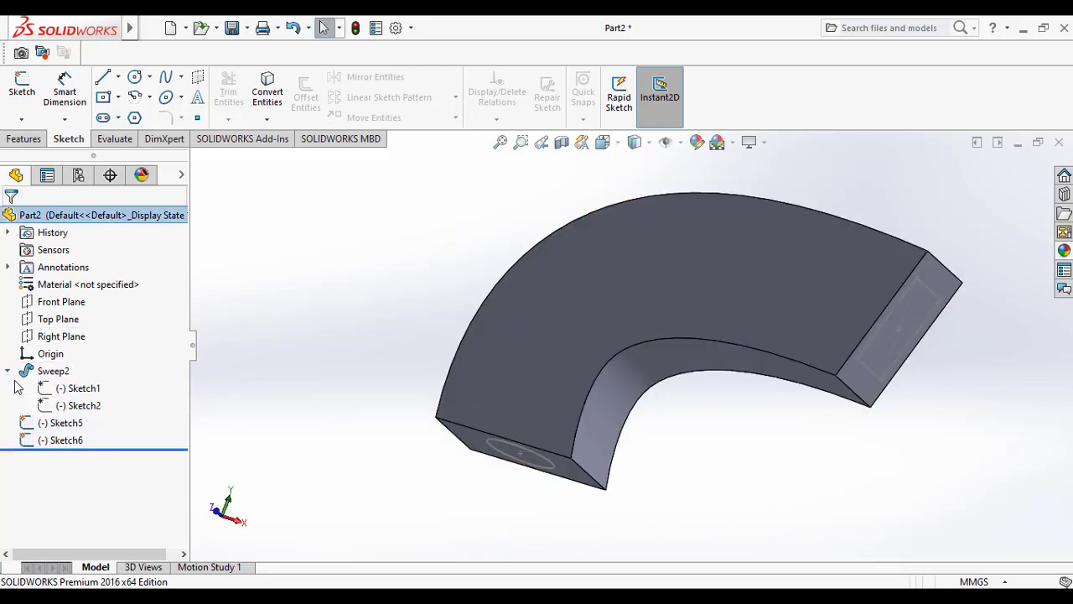
left_click(84, 405)
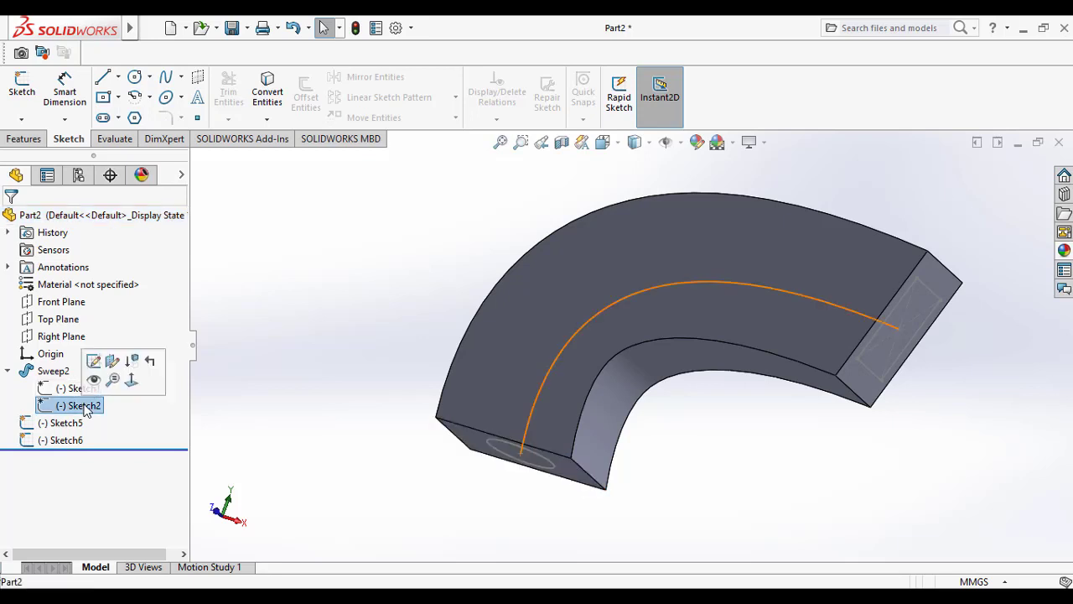
left_click(261, 338)
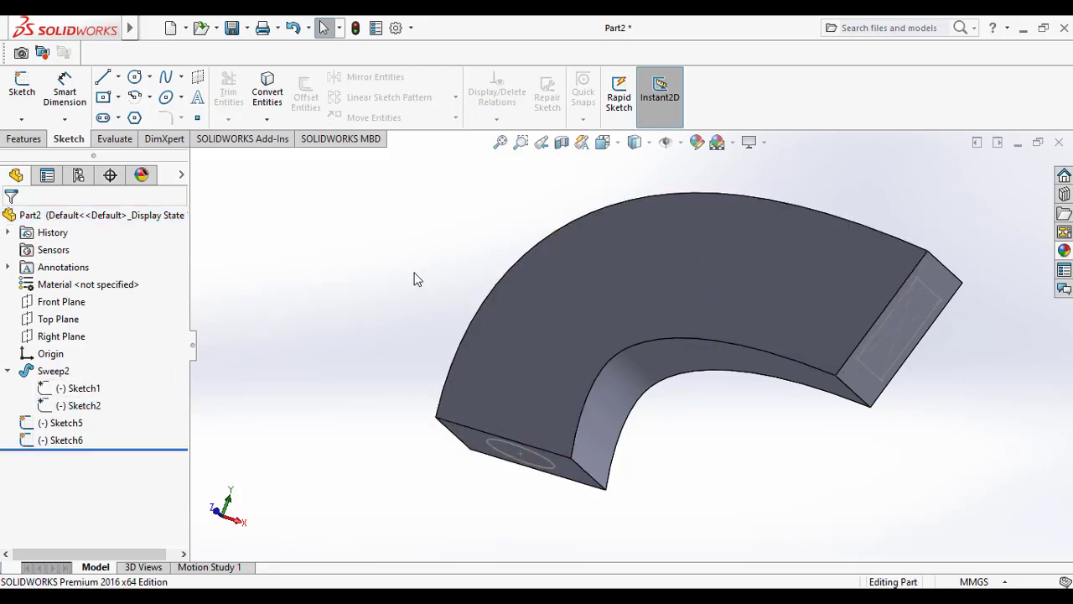
left_click(26, 139)
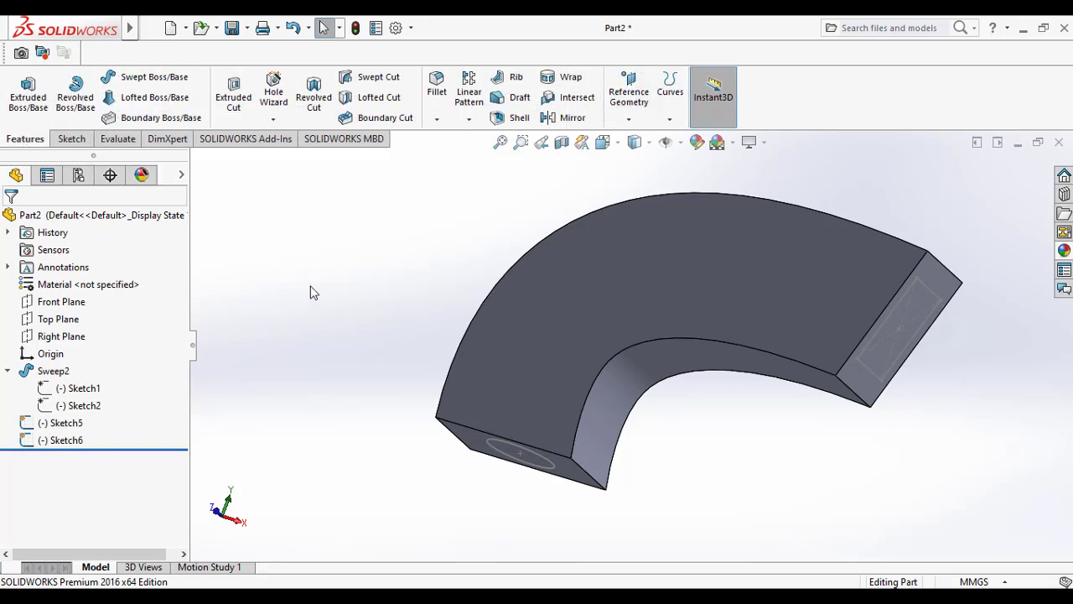
- Start a Lofted Cut with the Sketch5 circle and Sketch6 rectangle as its profiles
left_click(380, 99)
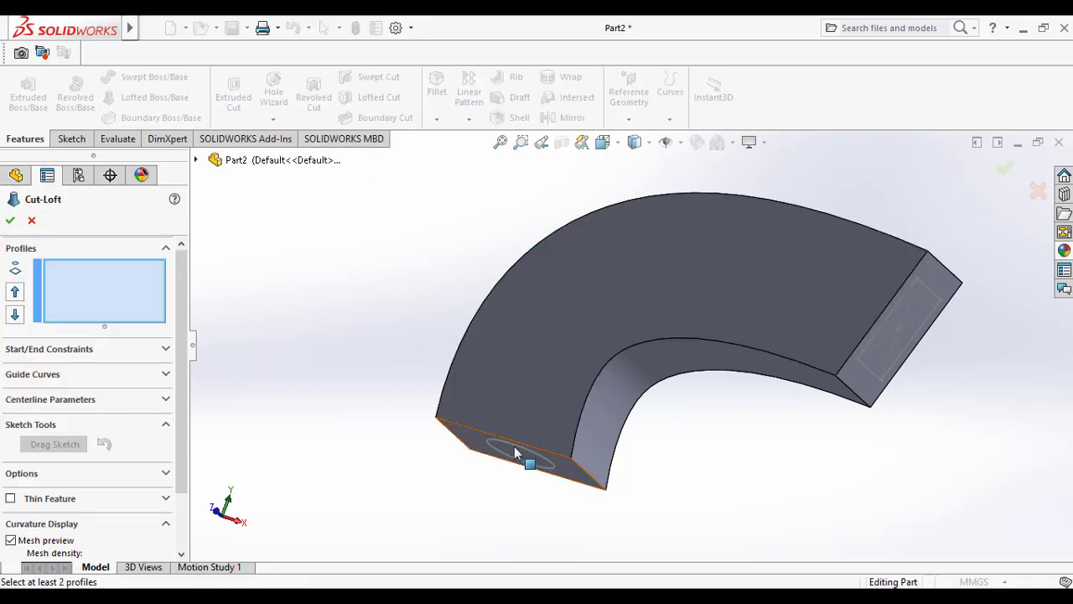
middle_click_drag(514, 447, 562, 445)
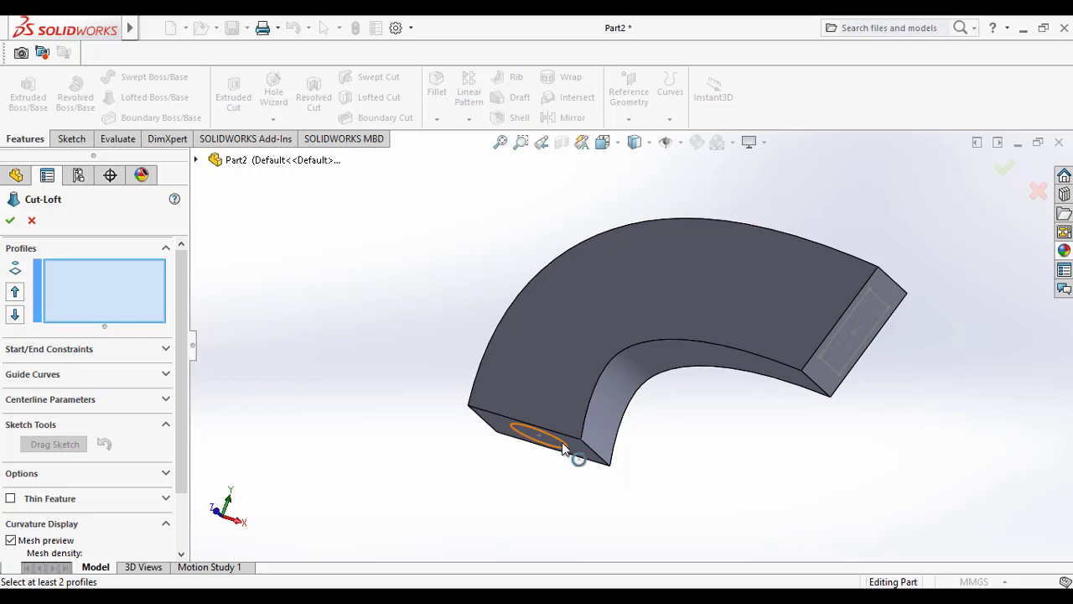
left_click(562, 441)
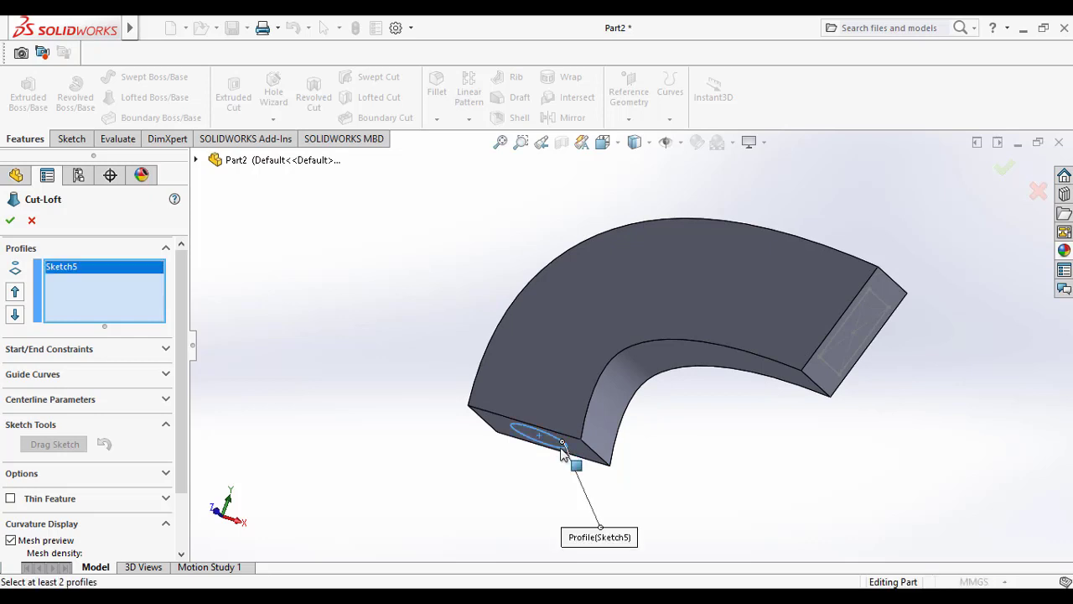
left_click(841, 374)
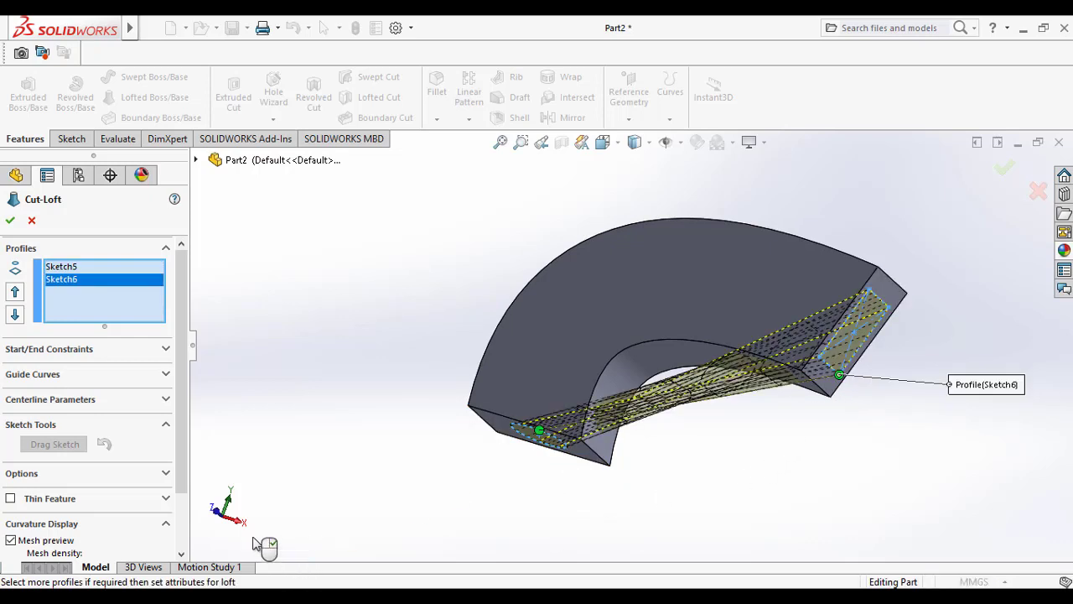
- Check the loft cut preview, move its connector to the opposite corner, and expand Centerline Parameters
mouse_move(455, 383)
middle_mouse_down()
mouse_move(429, 360)
mouse_move(540, 423)
middle_mouse_up()
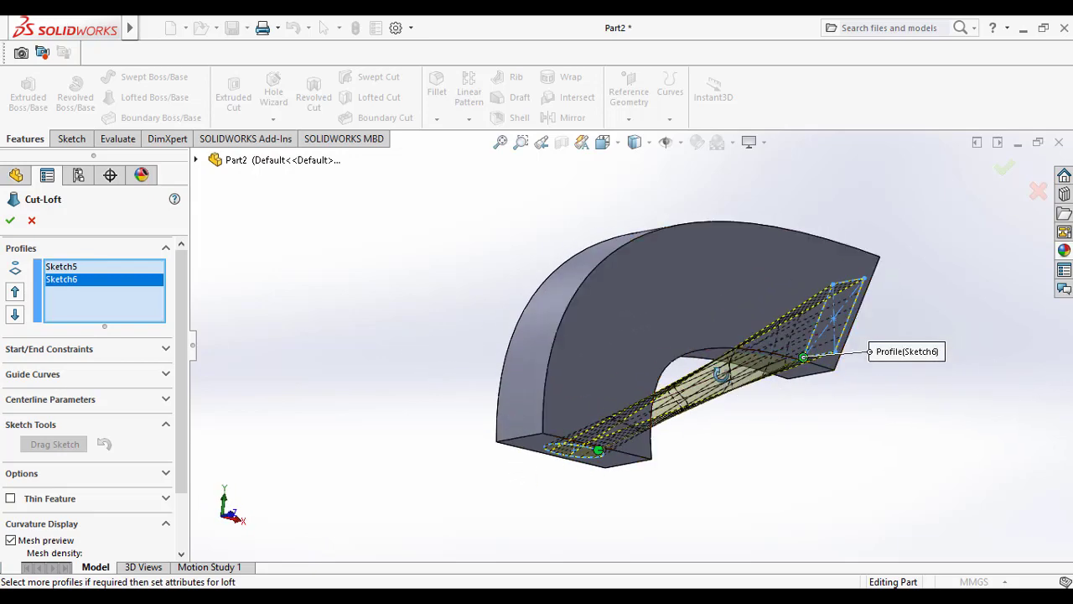
middle_click_drag(752, 329, 606, 343)
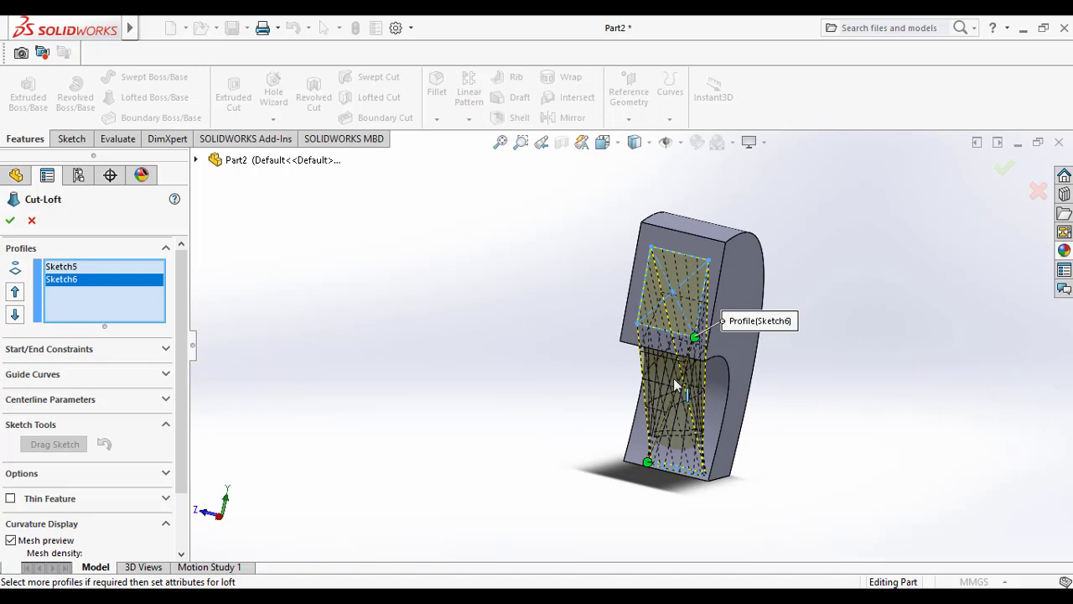
left_click_drag(648, 462, 705, 473)
mouse_move(664, 476)
middle_mouse_down()
mouse_move(581, 415)
mouse_move(494, 395)
mouse_move(460, 400)
mouse_move(462, 424)
mouse_move(484, 433)
mouse_move(665, 480)
middle_mouse_up()
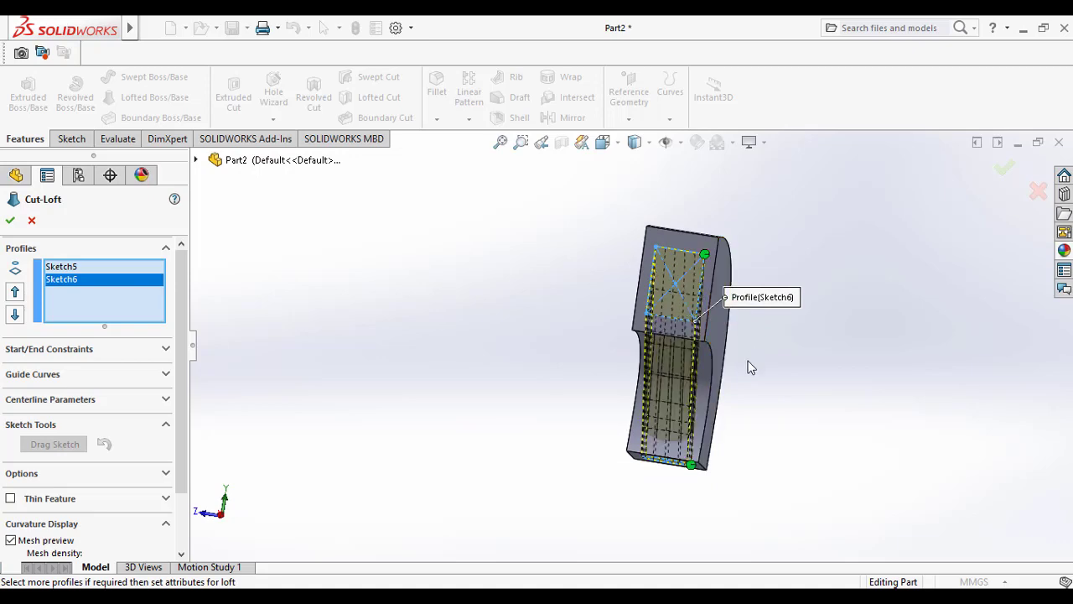
mouse_move(750, 367)
middle_mouse_down()
mouse_move(714, 379)
mouse_move(704, 407)
middle_mouse_up()
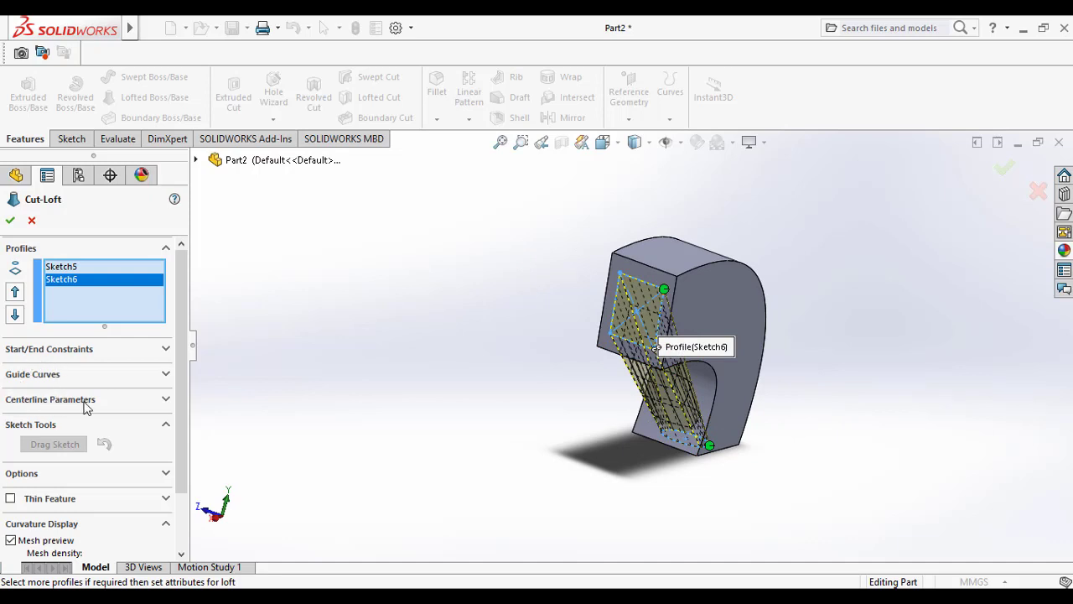
left_click(141, 401)
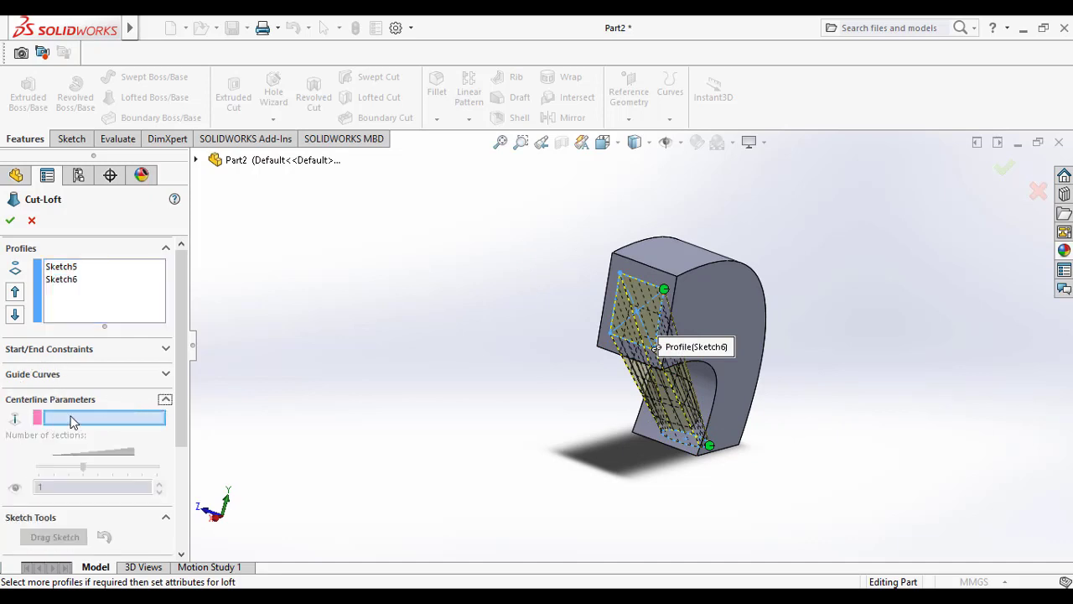
- Pick Sweep2's Sketch2 from the flyout tree as the loft centerline and inspect the curved preview
left_click(195, 159)
left_click(214, 316)
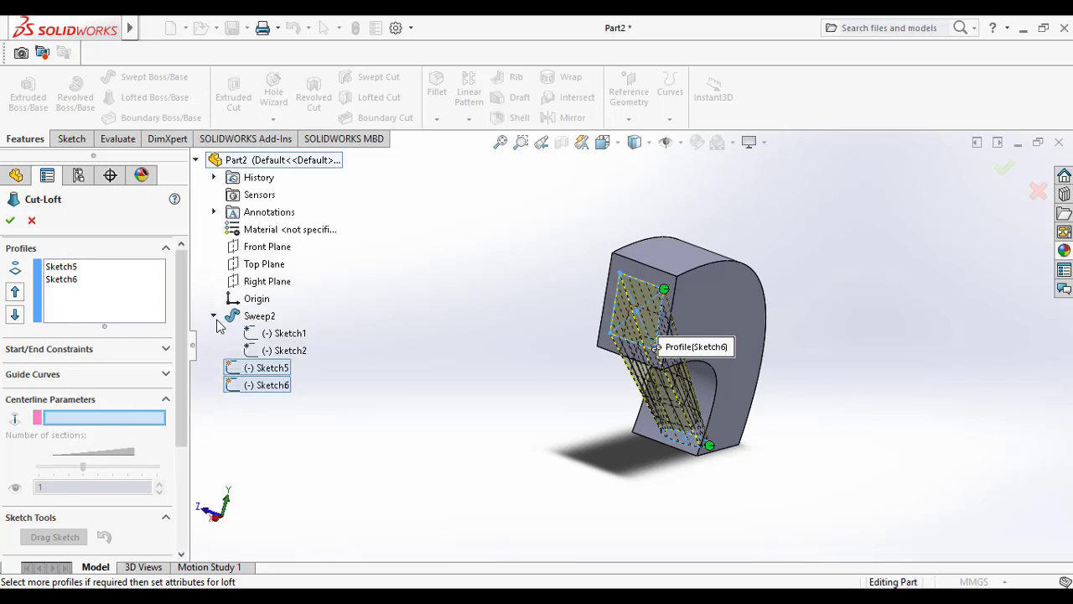
left_click(293, 354)
middle_click_drag(556, 394, 558, 376)
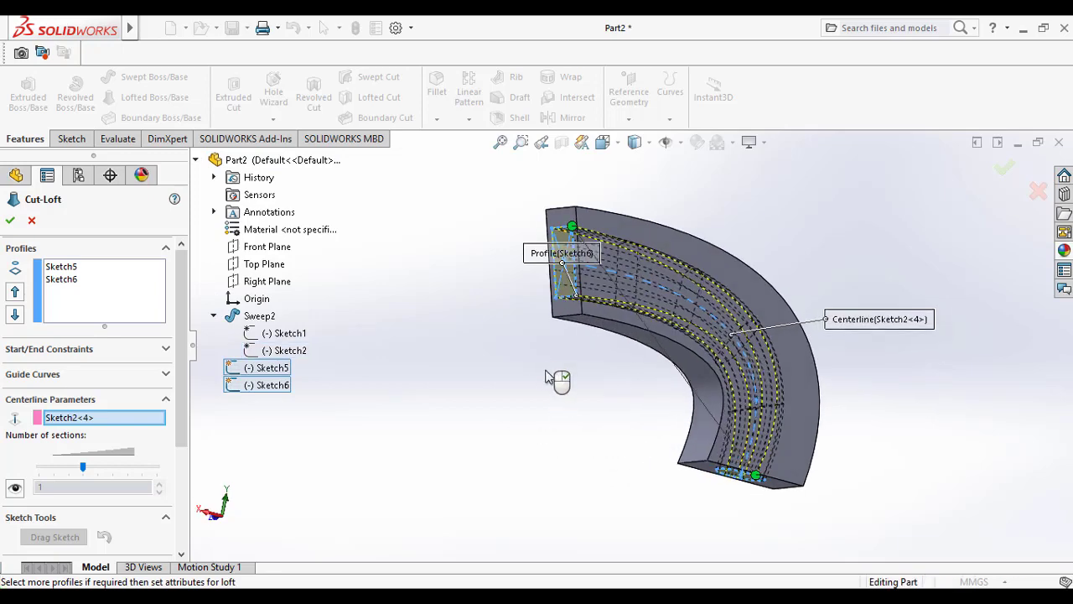
mouse_move(570, 307)
middle_mouse_down()
mouse_move(646, 394)
mouse_move(671, 360)
middle_mouse_up()
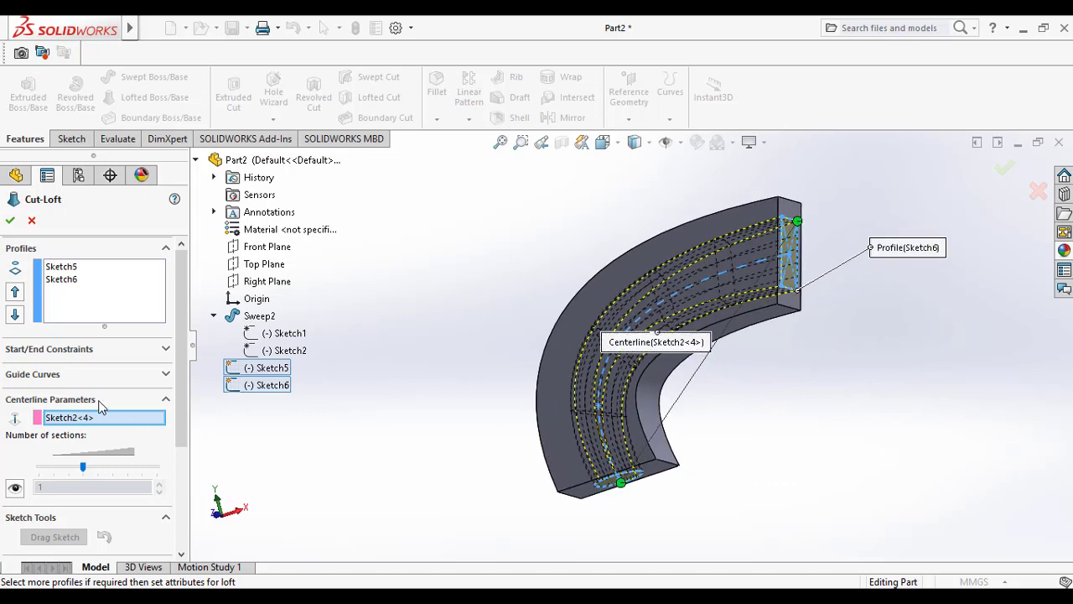
scroll(116, 404, "down", 3)
scroll(116, 404, "up", 3)
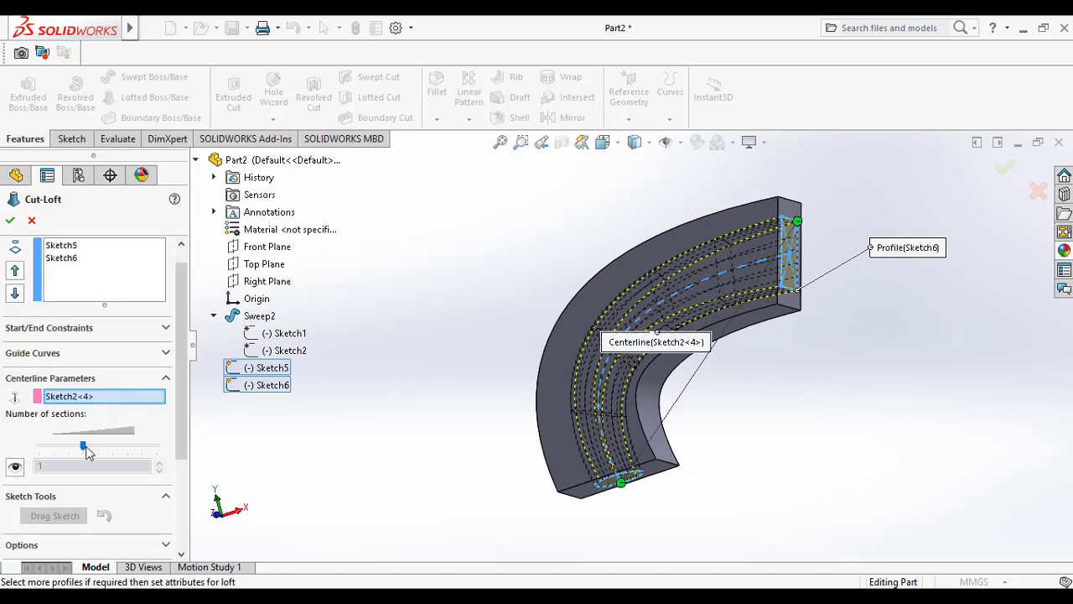
left_click_drag(102, 445, 107, 445)
left_click(66, 447)
- Try 2 and more loft sections, settle on 1, and raise the mesh preview density
left_click(15, 469)
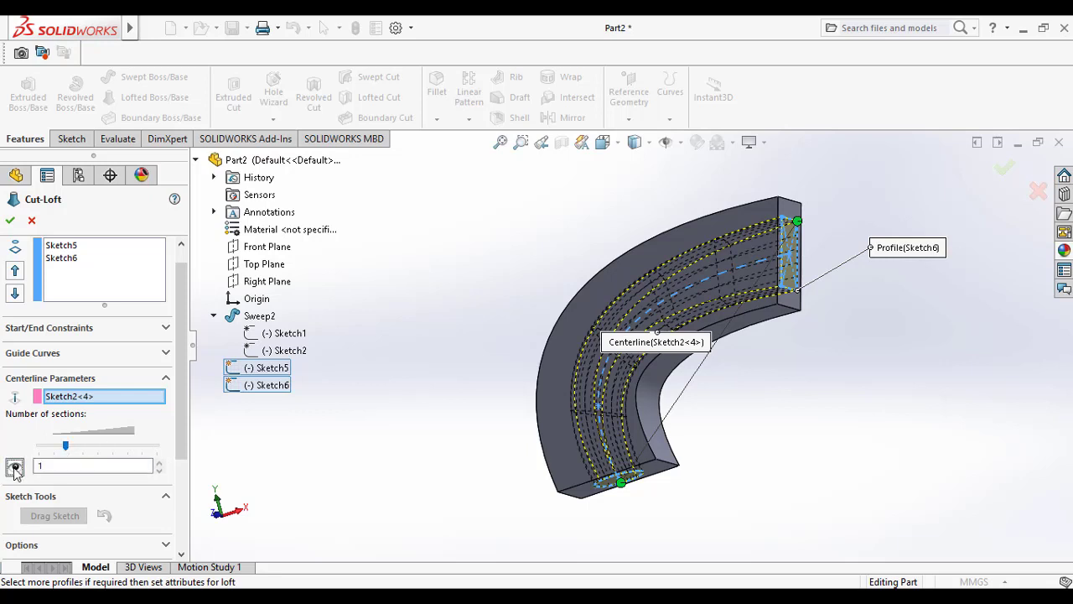
left_click_drag(67, 450, 77, 450)
left_click(14, 467)
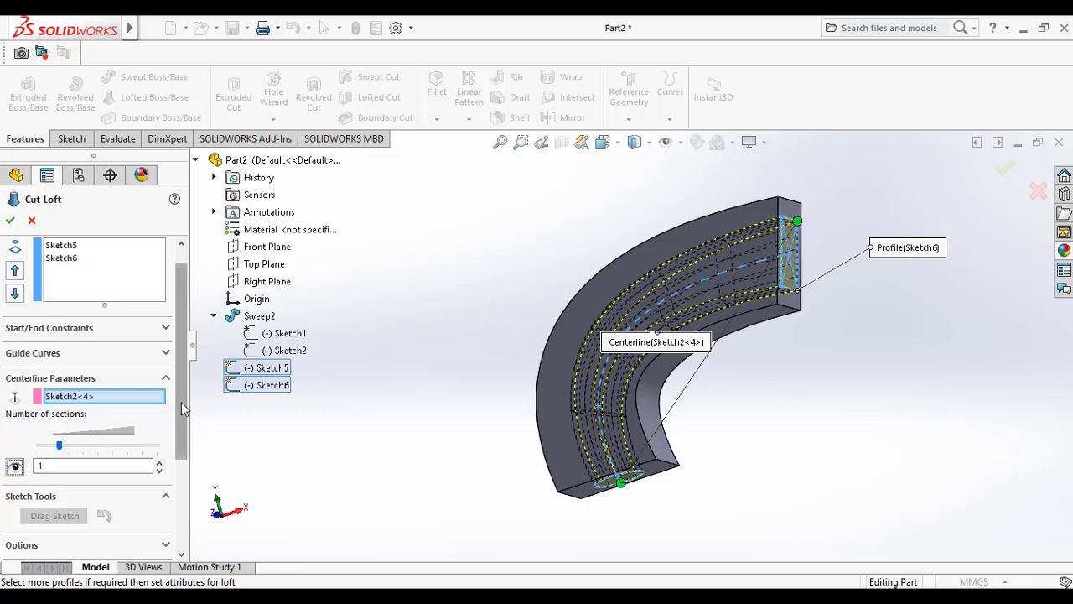
scroll(93, 426, "down", 1)
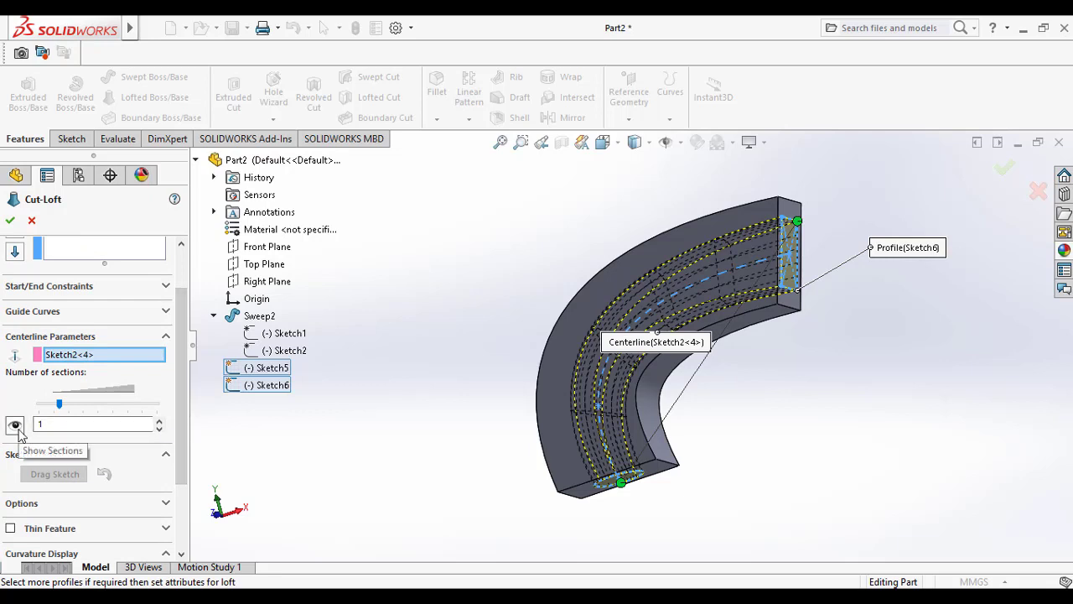
left_click(159, 422)
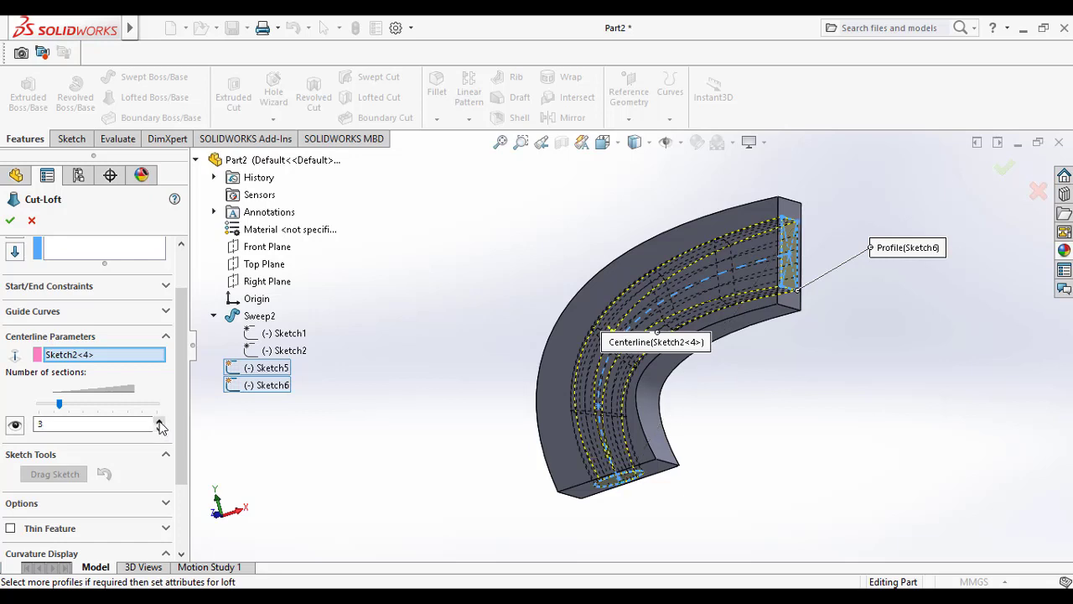
left_click(160, 422)
left_click(159, 422)
left_click(160, 422)
left_click(160, 428)
left_click(160, 429)
left_click(159, 428)
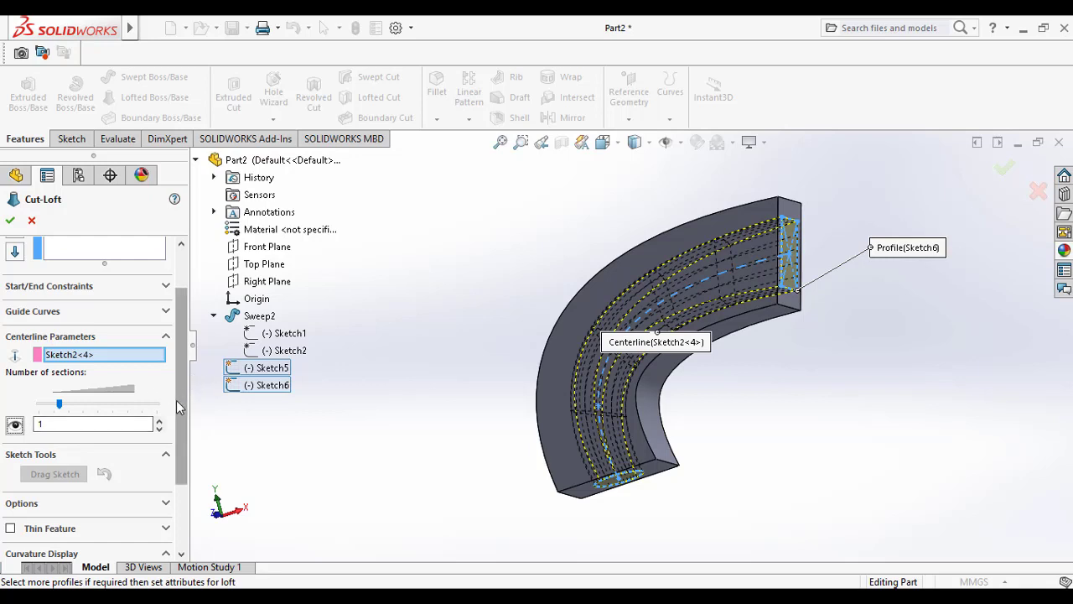
left_click_drag(176, 400, 186, 476)
left_click_drag(55, 511, 85, 517)
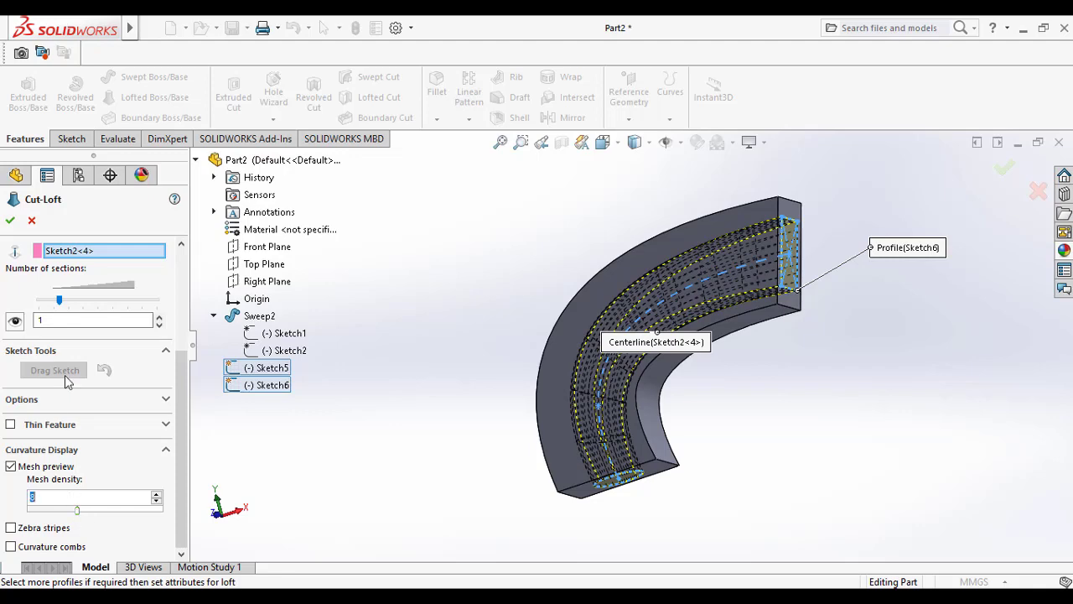
middle_click_drag(406, 375, 251, 369)
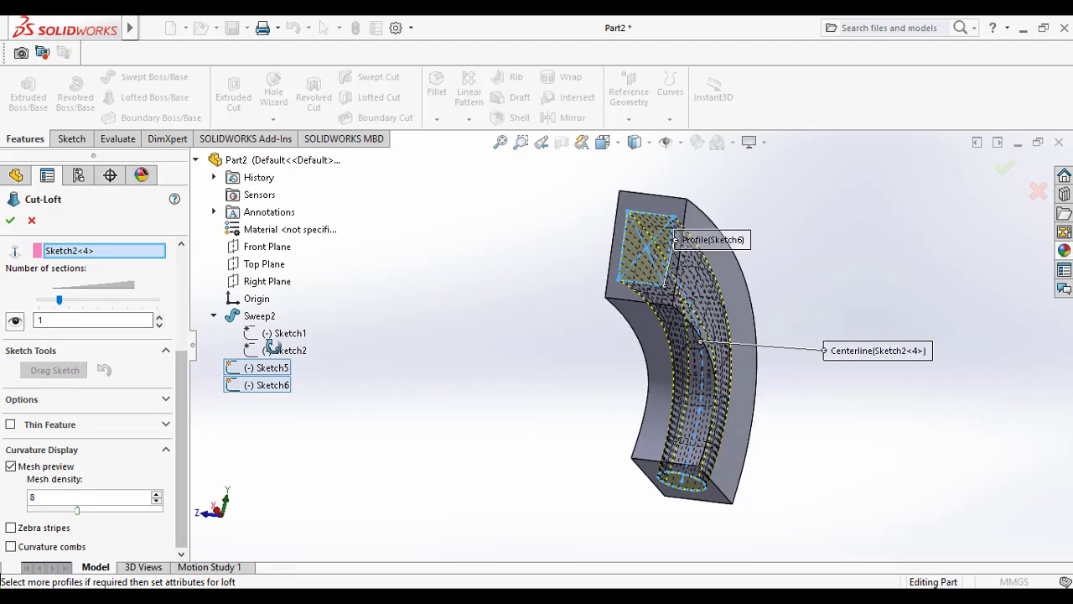
- Apply the lofted cut as Cut-Loft3 and view the finished part in Trimetric orientation
left_click(10, 220)
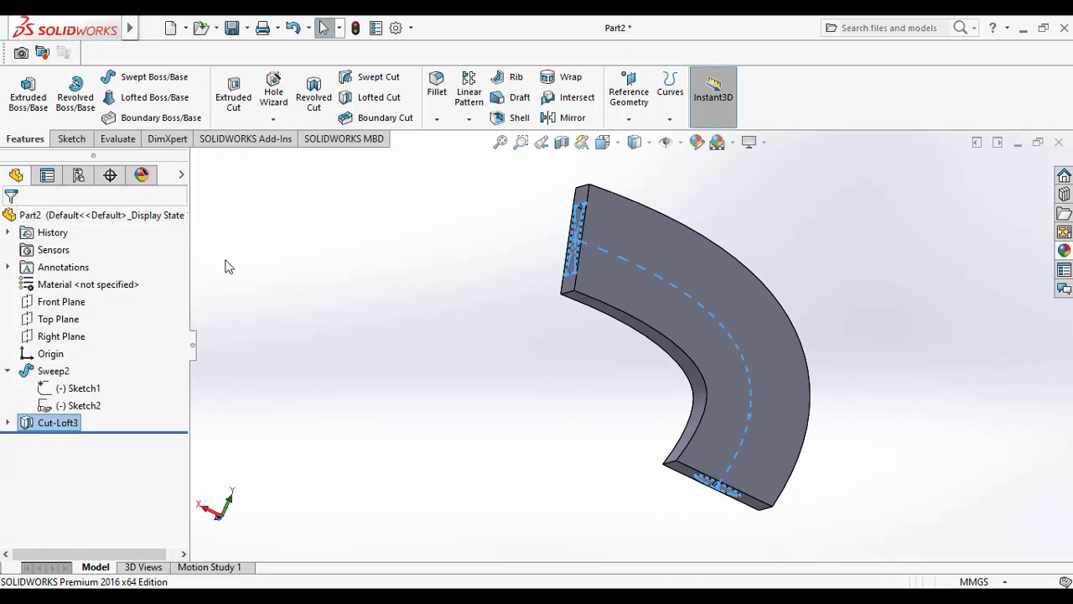
left_click(486, 367)
mouse_move(463, 338)
middle_mouse_down()
mouse_move(543, 392)
mouse_move(548, 441)
mouse_move(604, 176)
mouse_move(585, 110)
middle_mouse_up()
mouse_move(667, 359)
middle_mouse_down()
mouse_move(628, 349)
mouse_move(618, 481)
mouse_move(654, 369)
middle_mouse_up()
left_click(603, 142)
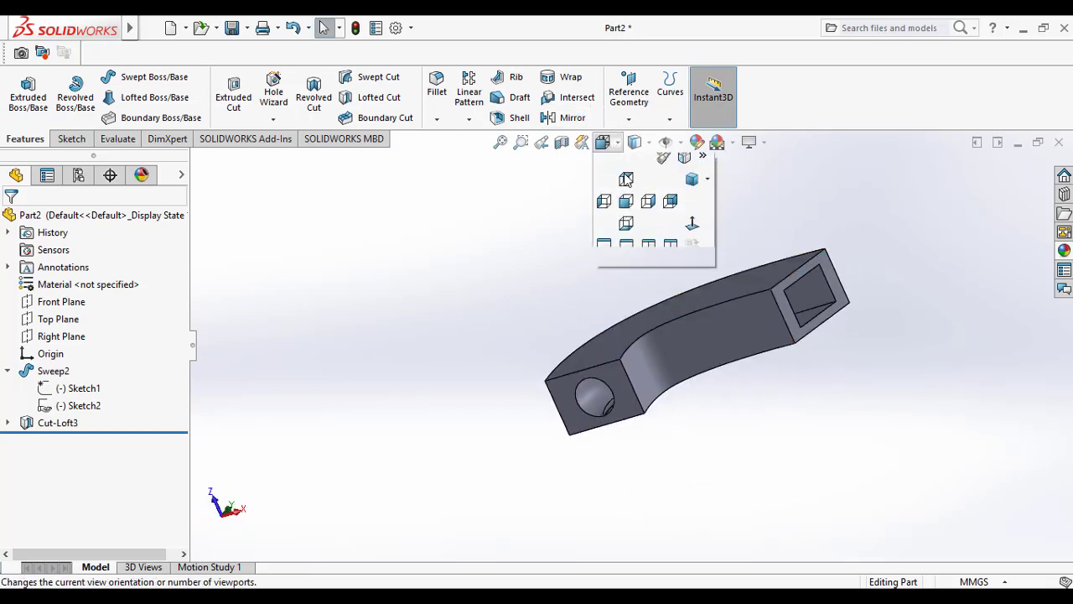
left_click(690, 196)
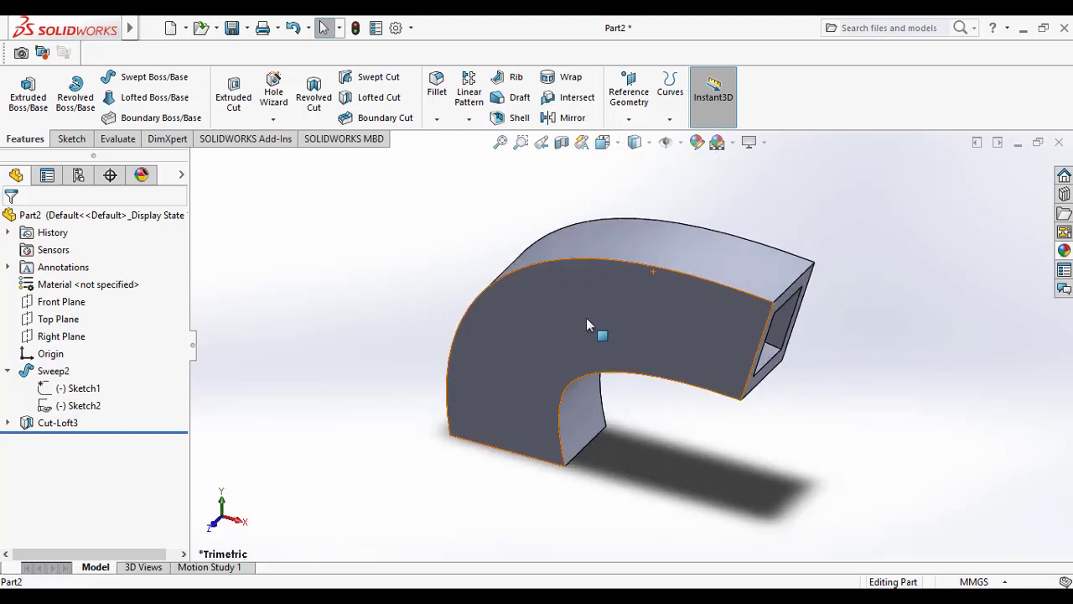
left_click(587, 319)
left_click(562, 142)
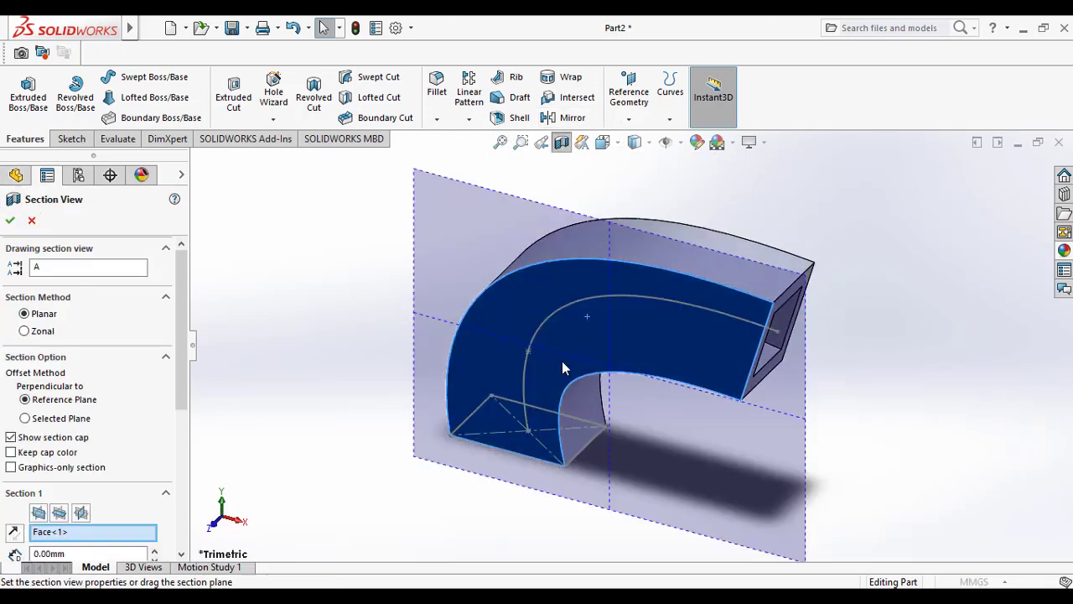
left_click_drag(570, 405, 595, 412)
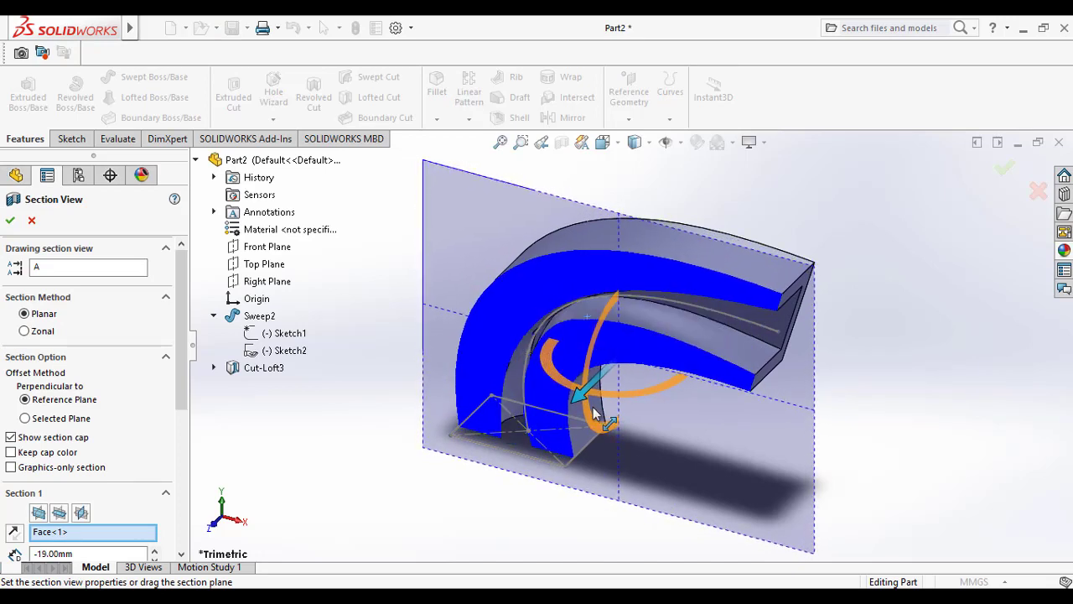
left_click(29, 221)
mouse_move(438, 412)
middle_mouse_down()
mouse_move(463, 289)
mouse_move(481, 282)
mouse_move(486, 249)
mouse_move(472, 232)
mouse_move(490, 238)
mouse_move(479, 283)
mouse_move(746, 305)
mouse_move(780, 252)
mouse_move(793, 279)
mouse_move(737, 402)
mouse_move(752, 455)
mouse_move(709, 451)
mouse_move(738, 462)
mouse_move(725, 455)
mouse_move(805, 328)
middle_mouse_up()
left_click(757, 274)
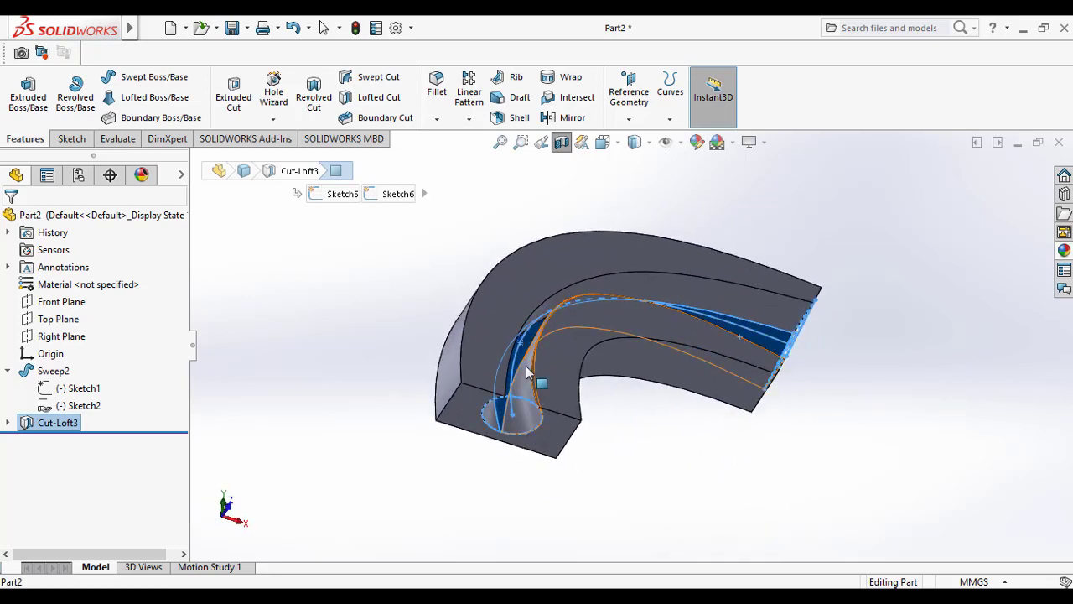
mouse_move(528, 373)
middle_mouse_down()
mouse_move(590, 407)
mouse_move(630, 371)
middle_mouse_up()
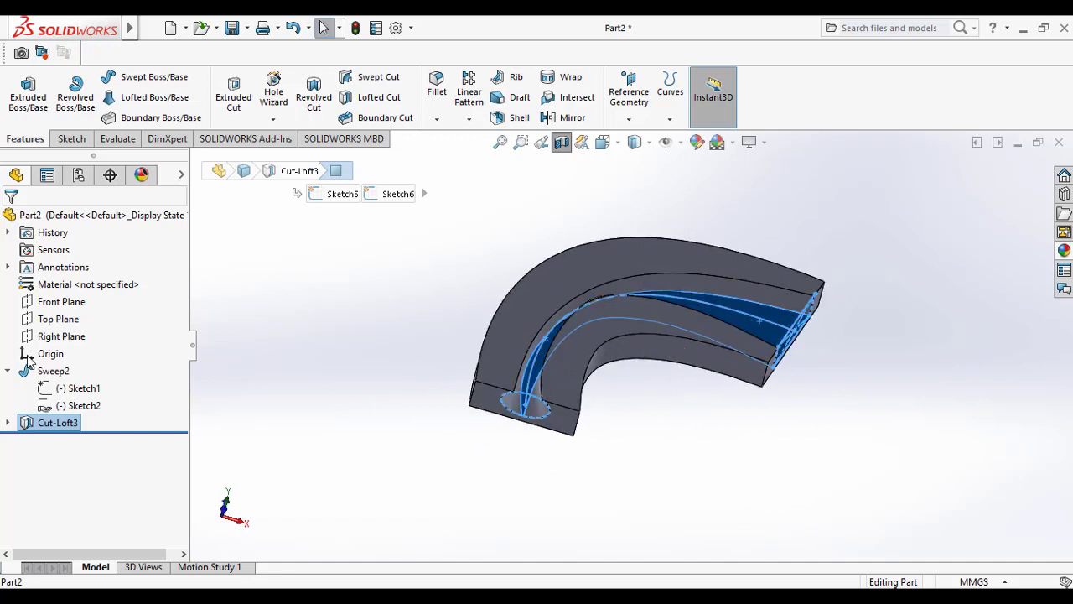
left_click(603, 143)
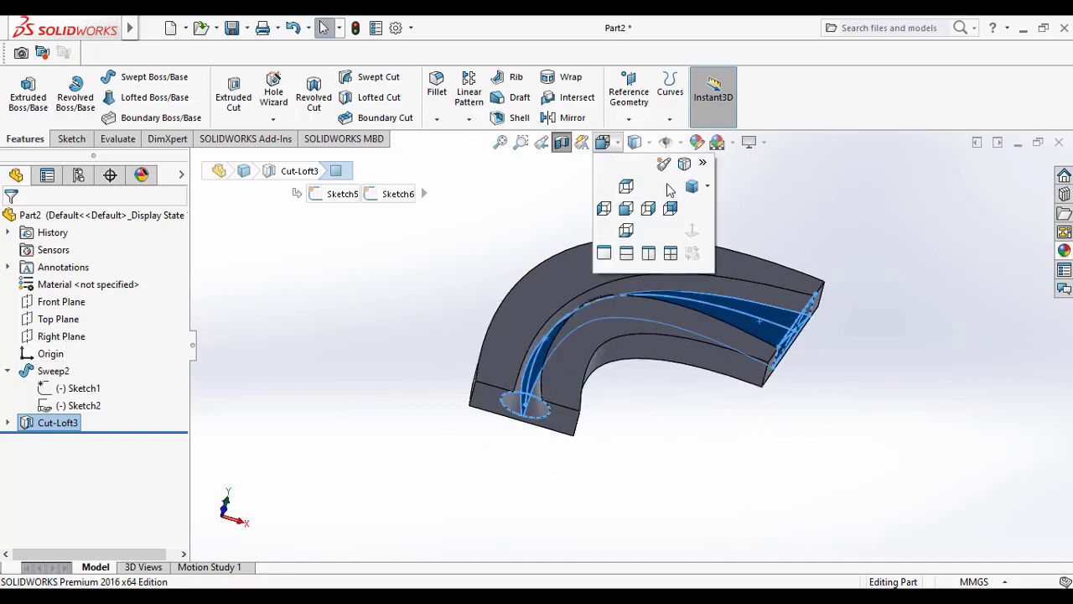
left_click(690, 189)
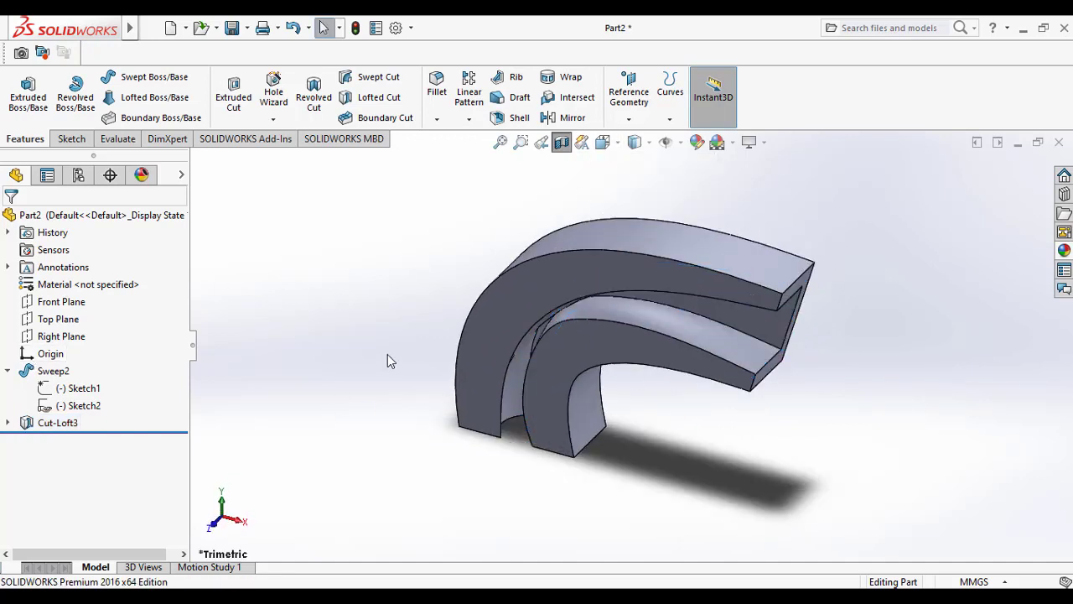
left_click(759, 327)
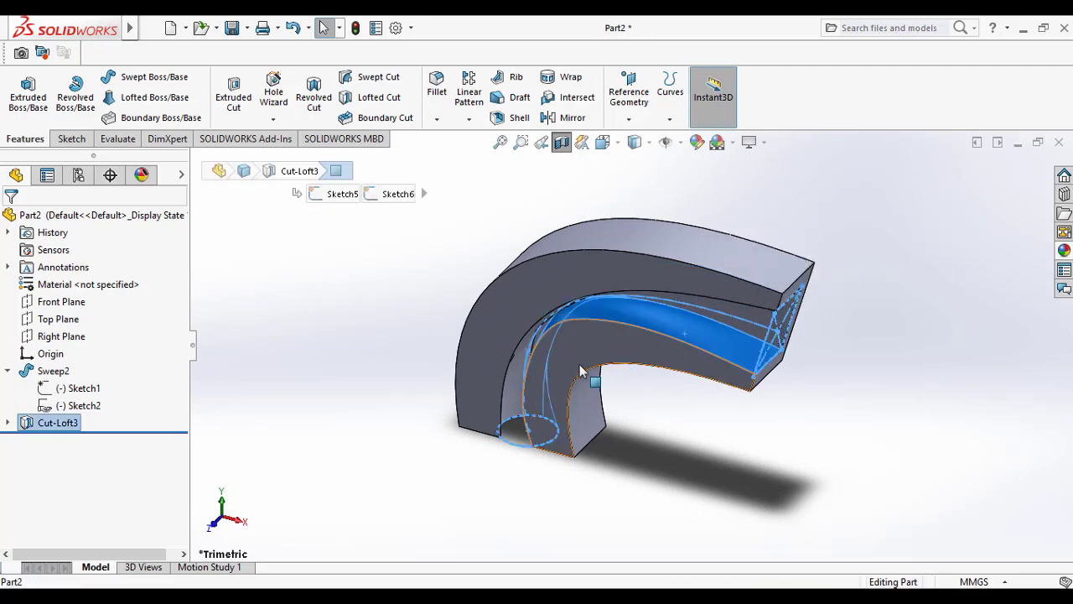
left_click(377, 407)
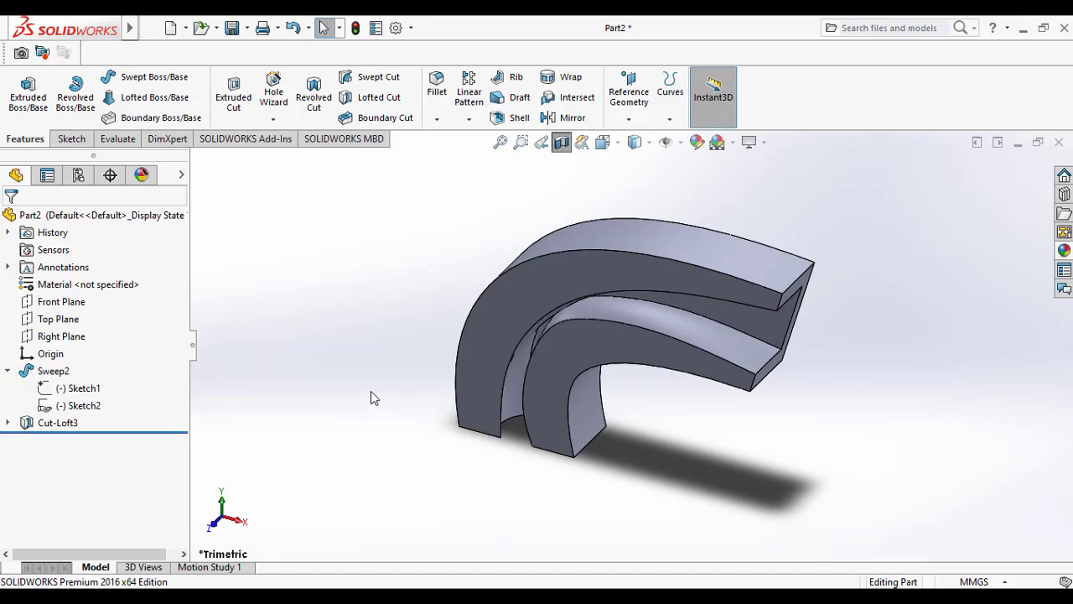